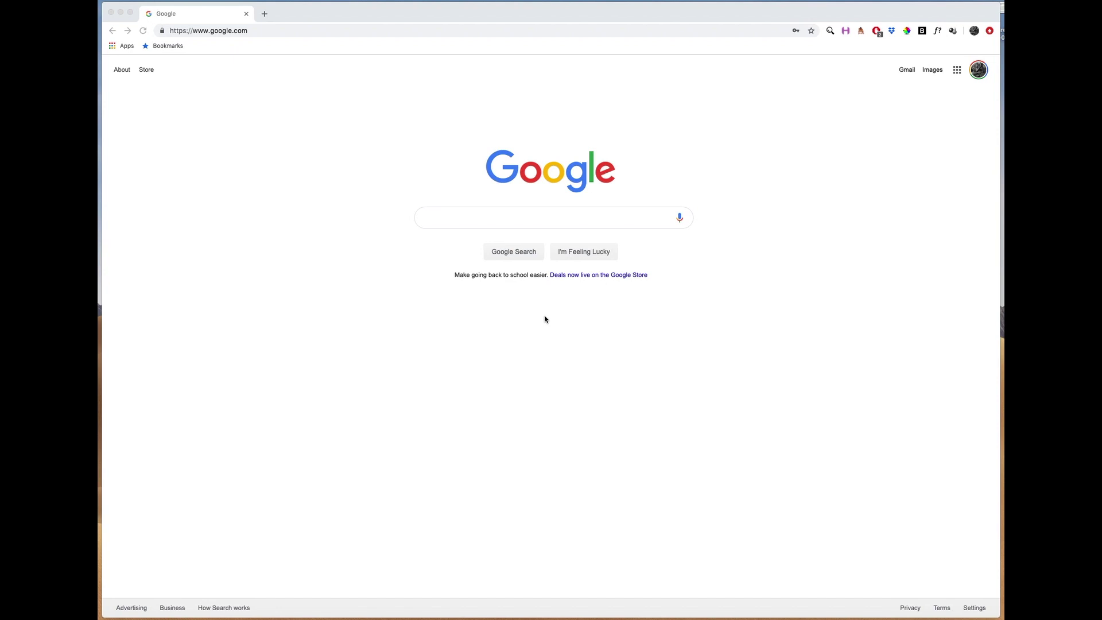
Load wordpress.com in Chrome by entering 'wordpress' in the address bar
{"action": "left_click", "coordinate": [278, 31]}
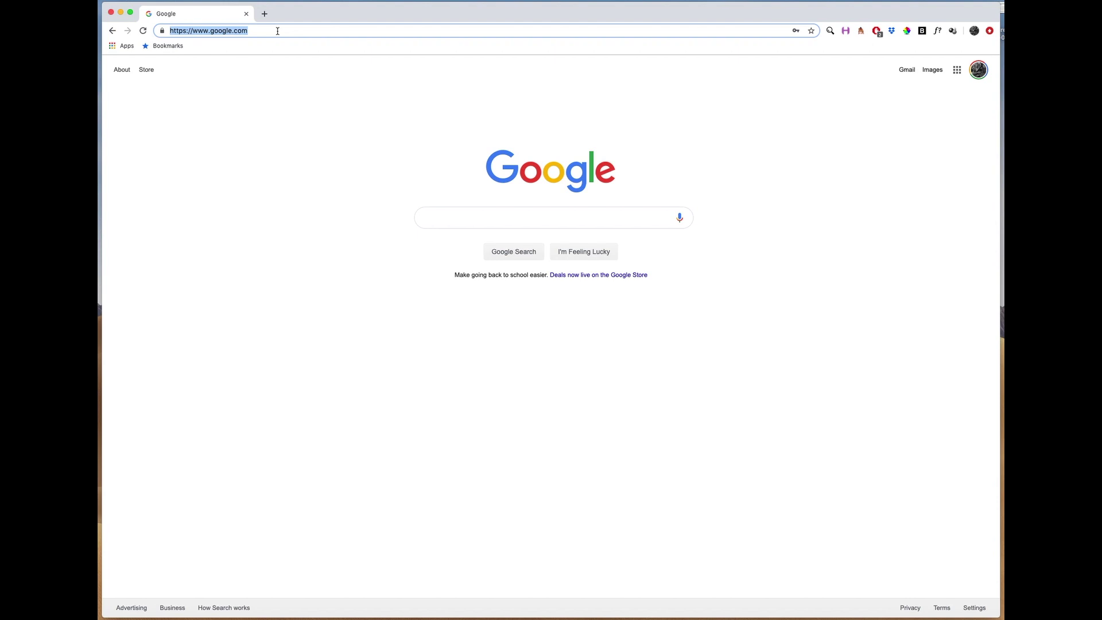
{"action": "type", "text": "wordpress."}
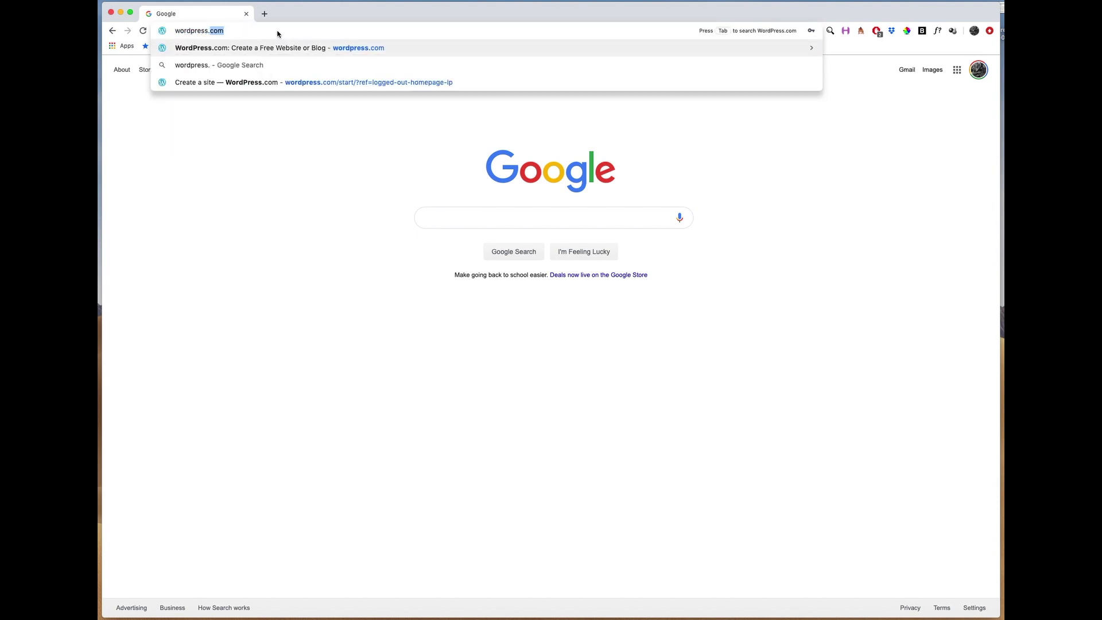
{"action": "key", "text": "Return"}
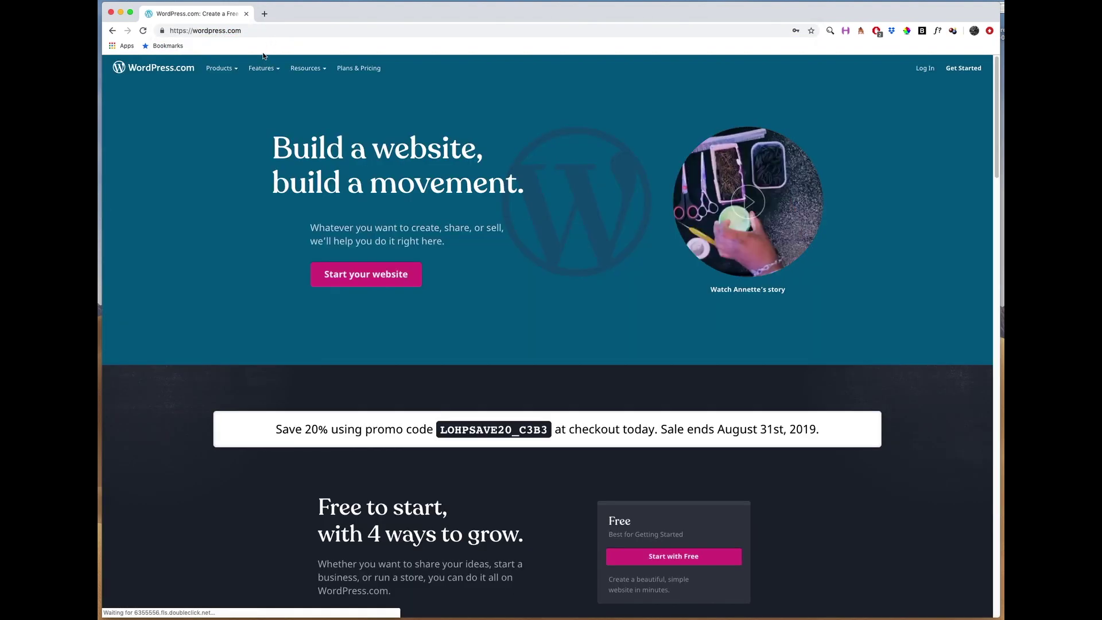
Start creating a new website from the WordPress.com homepage
{"action": "left_click_drag", "start_coordinate": [269, 147], "coordinate": [502, 178]}
{"action": "left_click", "coordinate": [397, 212]}
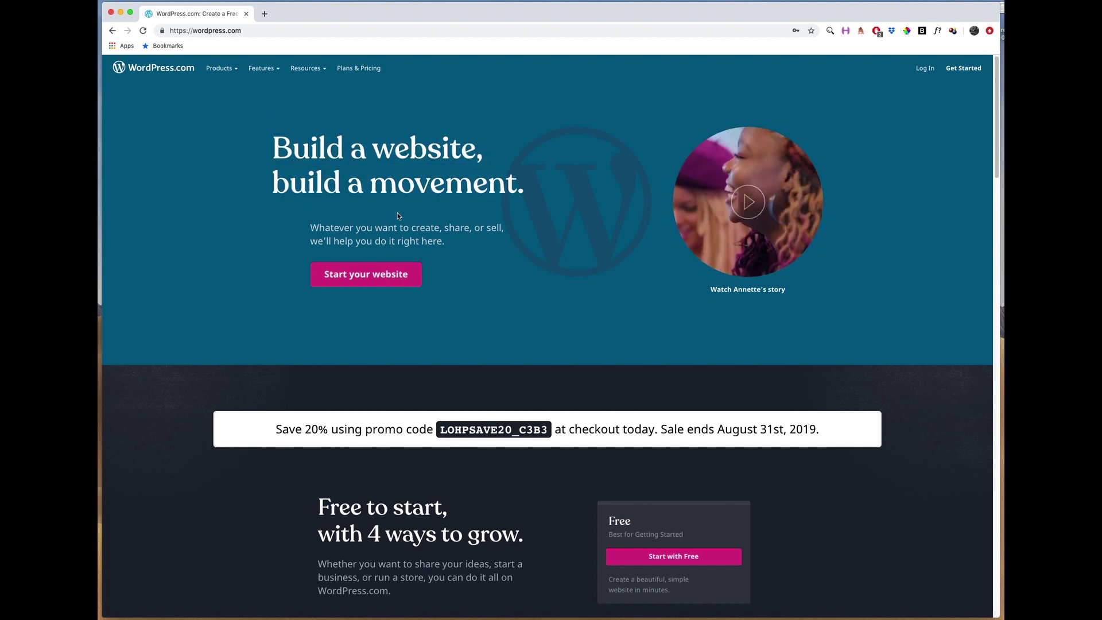
{"action": "left_click", "coordinate": [365, 275]}
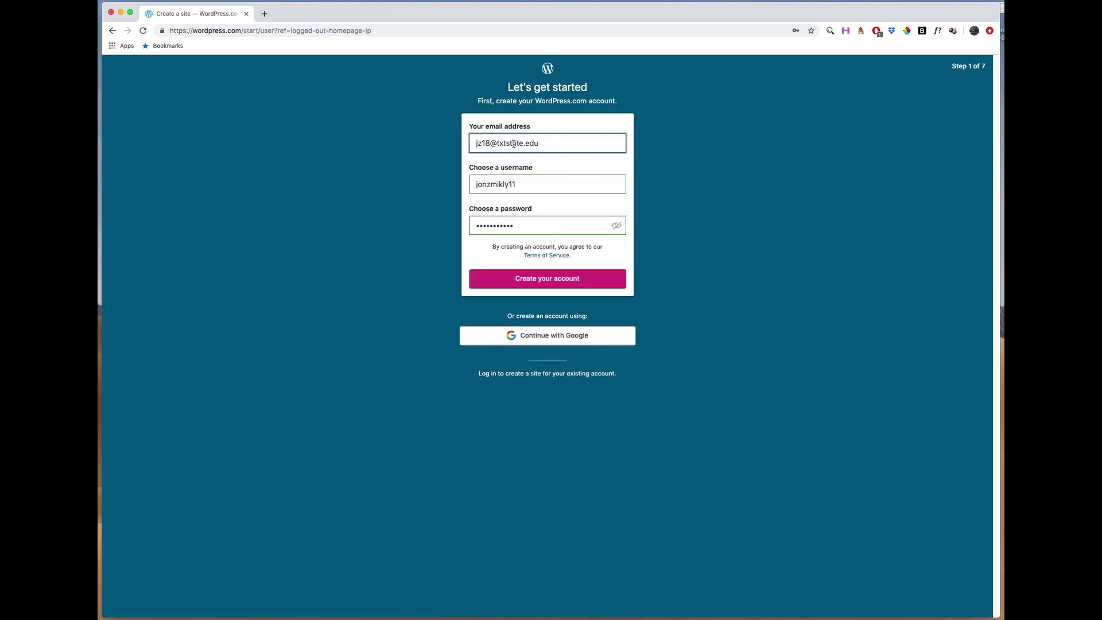
Check the pre-filled e-mail, username and password fields, then create the account
{"action": "left_click_drag", "start_coordinate": [473, 142], "coordinate": [546, 145]}
{"action": "left_click_drag", "start_coordinate": [475, 184], "coordinate": [523, 185]}
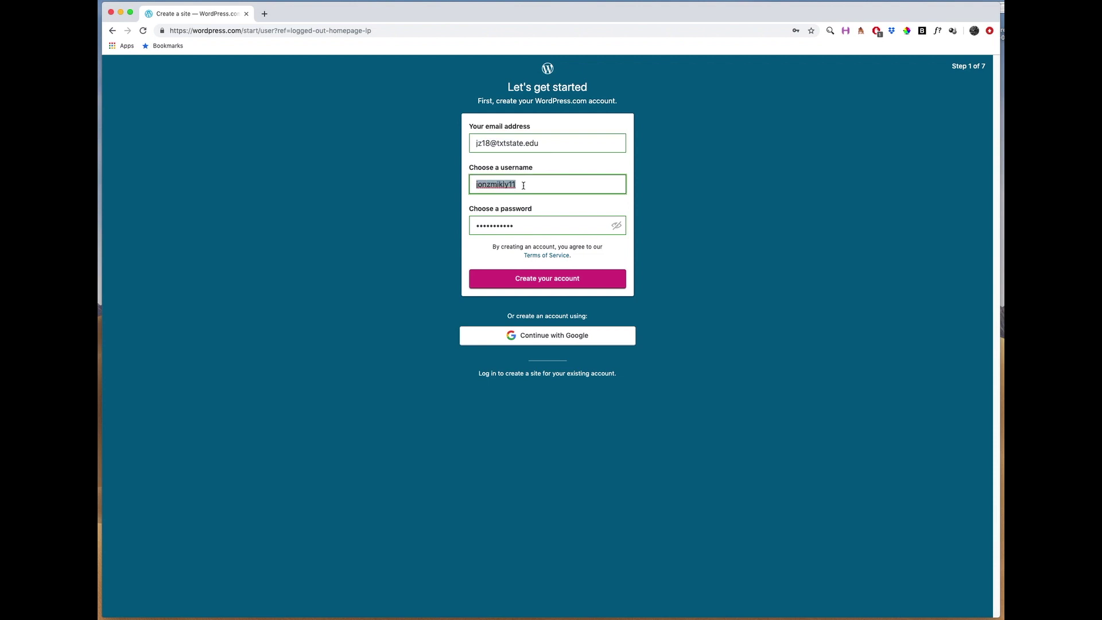
{"action": "left_click", "coordinate": [523, 185]}
{"action": "left_click", "coordinate": [424, 185]}
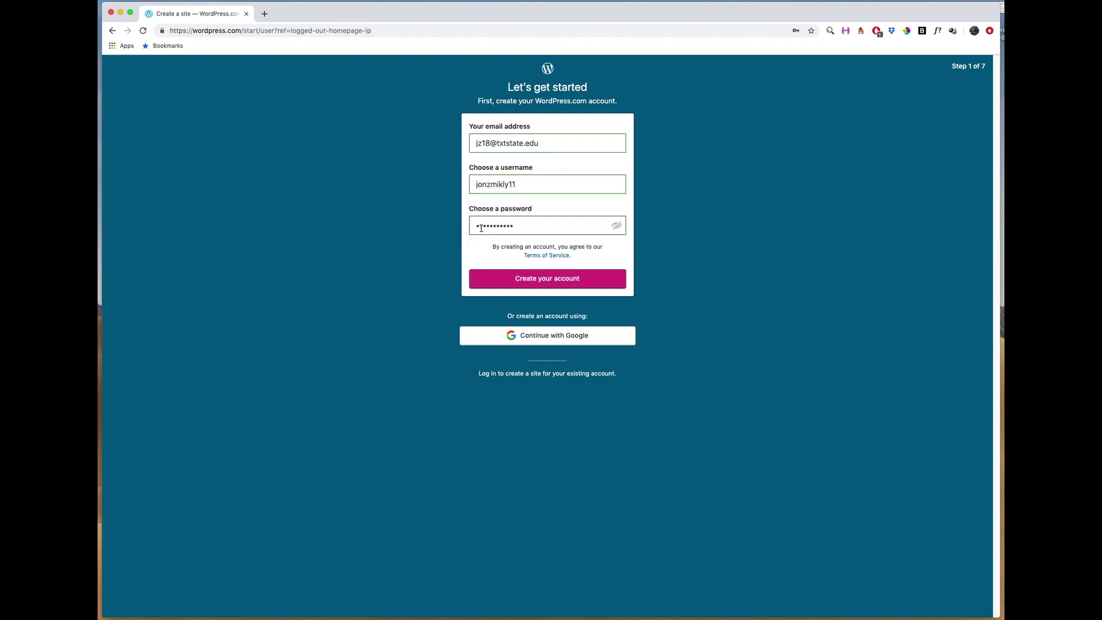
{"action": "left_click", "coordinate": [539, 279]}
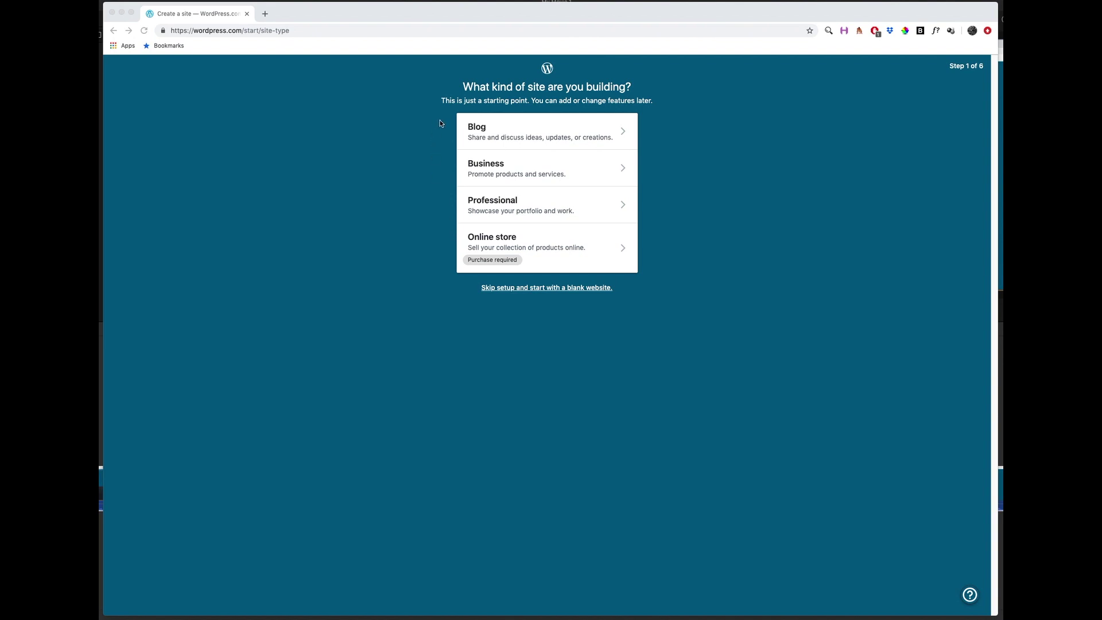
{"action": "left_click", "coordinate": [497, 130]}
Choose Blog as the site type with Music as its topic, then continue
{"action": "left_click", "coordinate": [497, 129]}
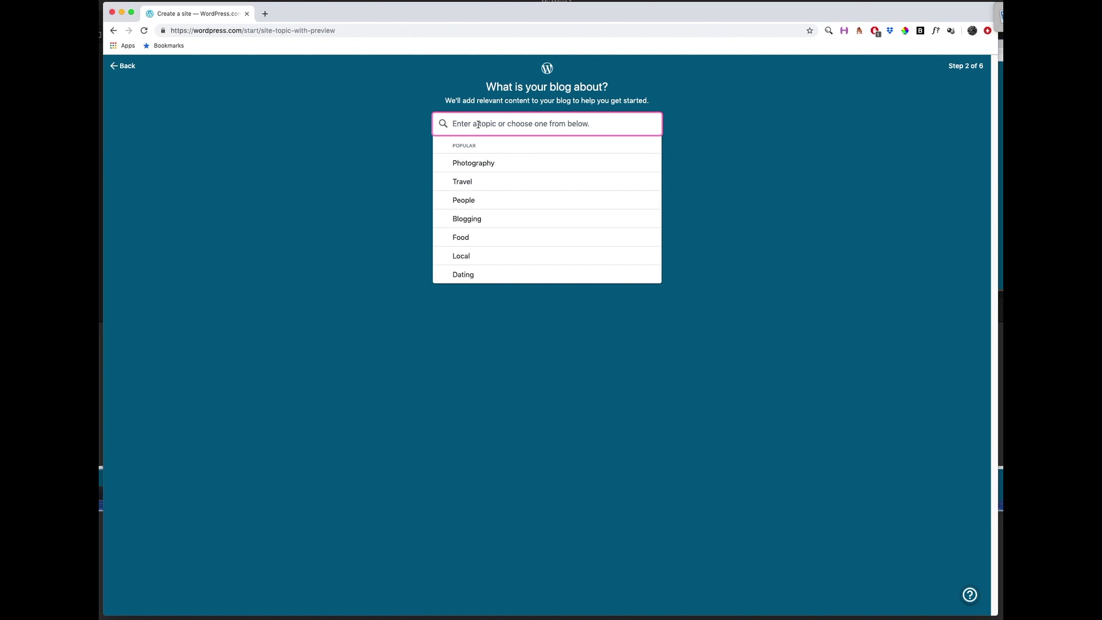
{"action": "type", "text": "Music"}
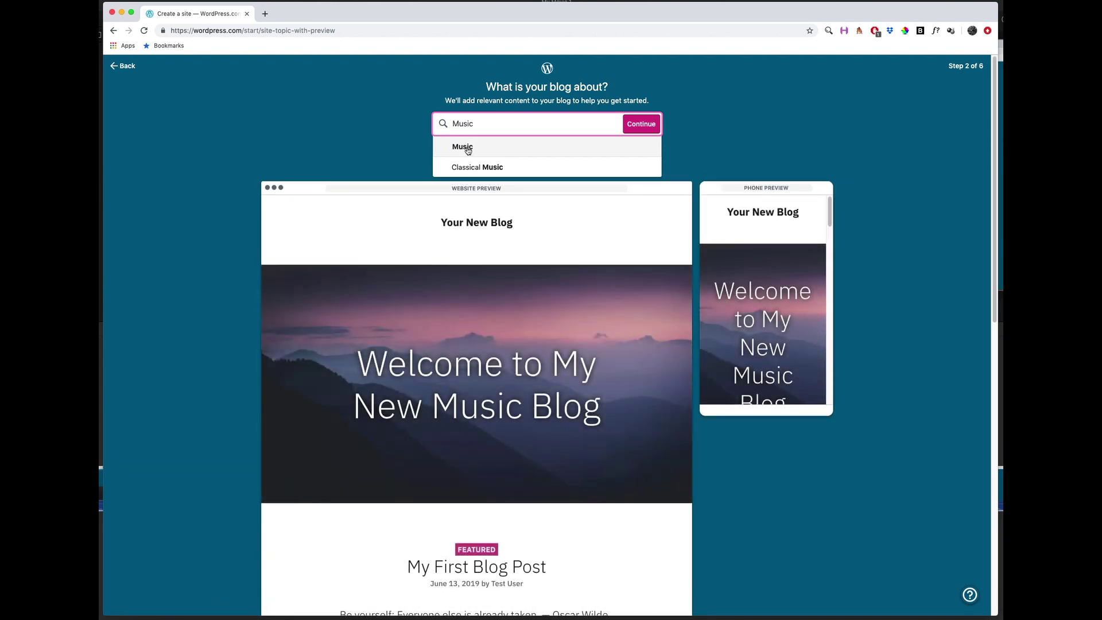
{"action": "left_click", "coordinate": [471, 148]}
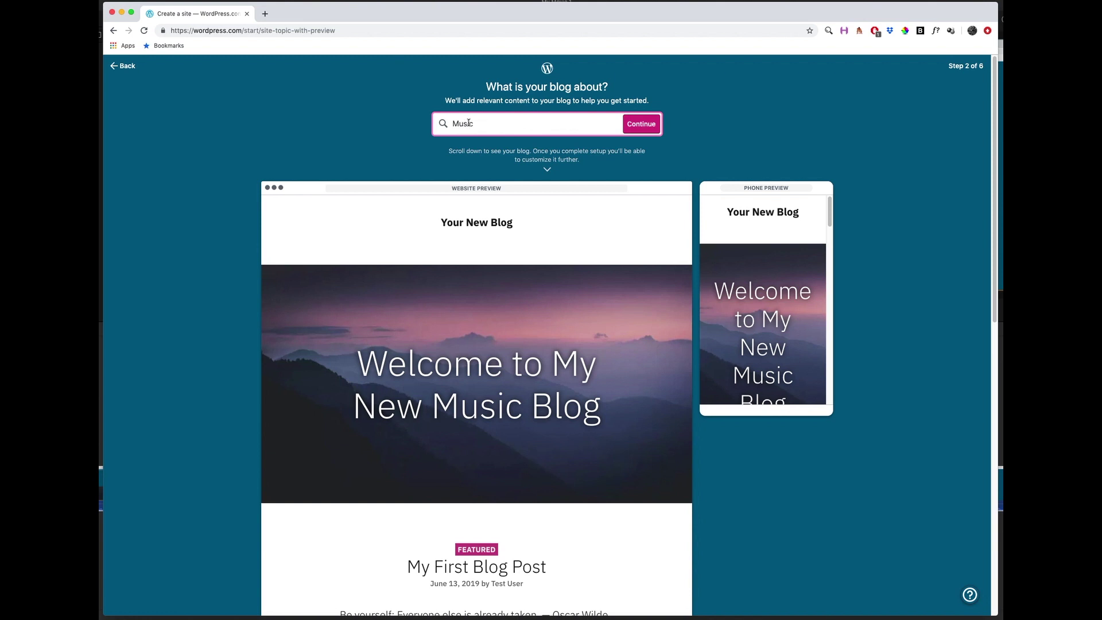
{"action": "double_click", "coordinate": [462, 124]}
{"action": "left_click", "coordinate": [489, 125]}
{"action": "left_click", "coordinate": [636, 125]}
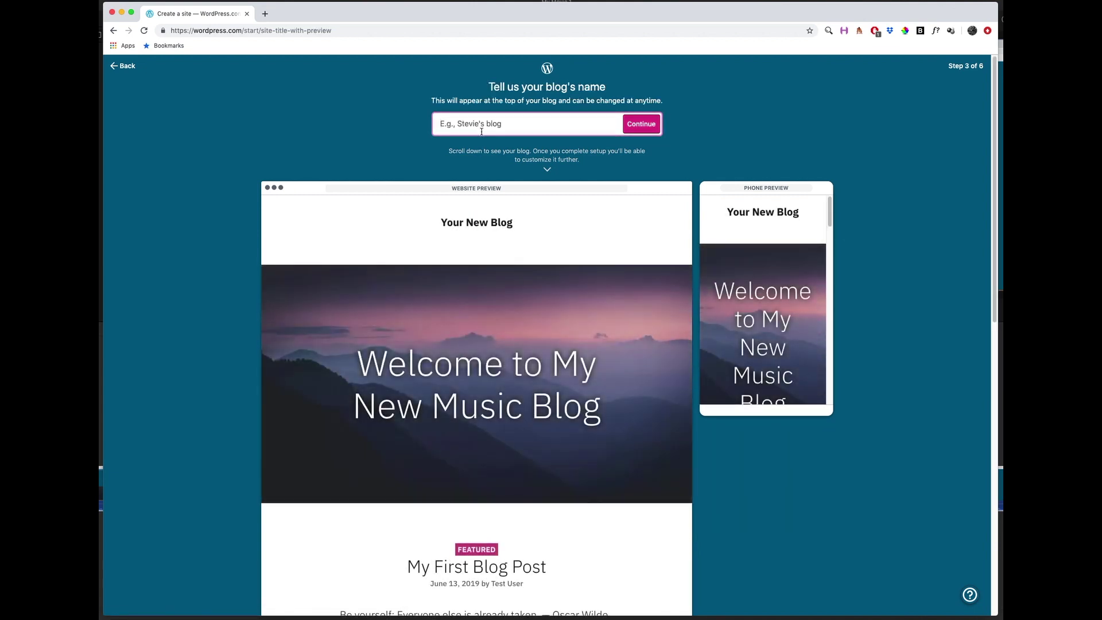
Enter 'Austin Funk Music Reviews and Concerts' as the blog name and submit it
{"action": "left_click", "coordinate": [475, 125]}
{"action": "type", "text": "Austin"}
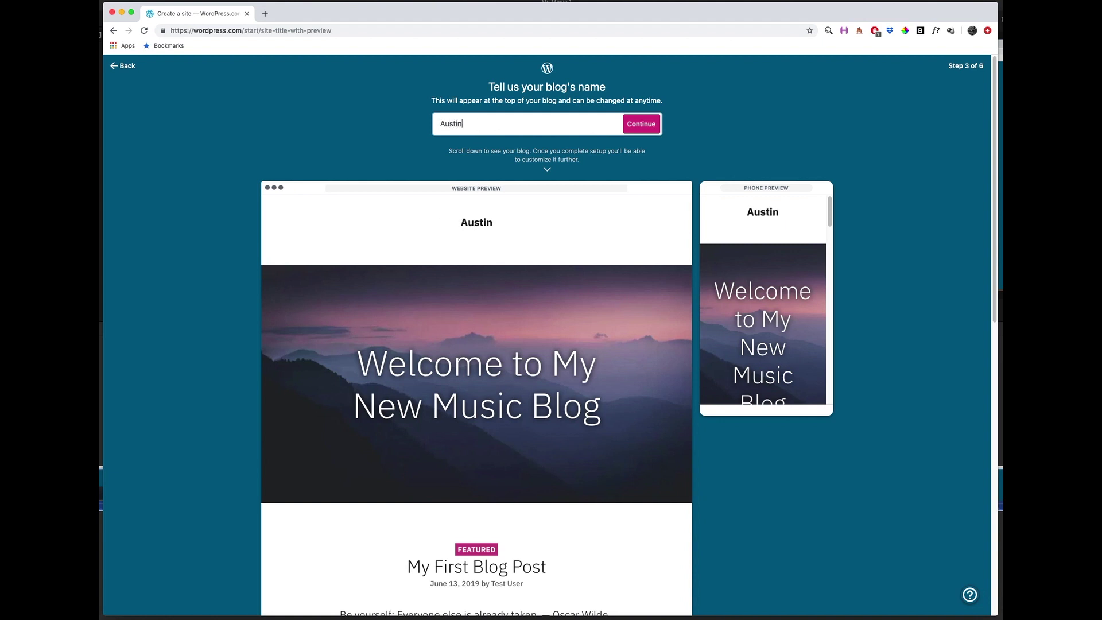
{"action": "type", "text": " Funk Music"}
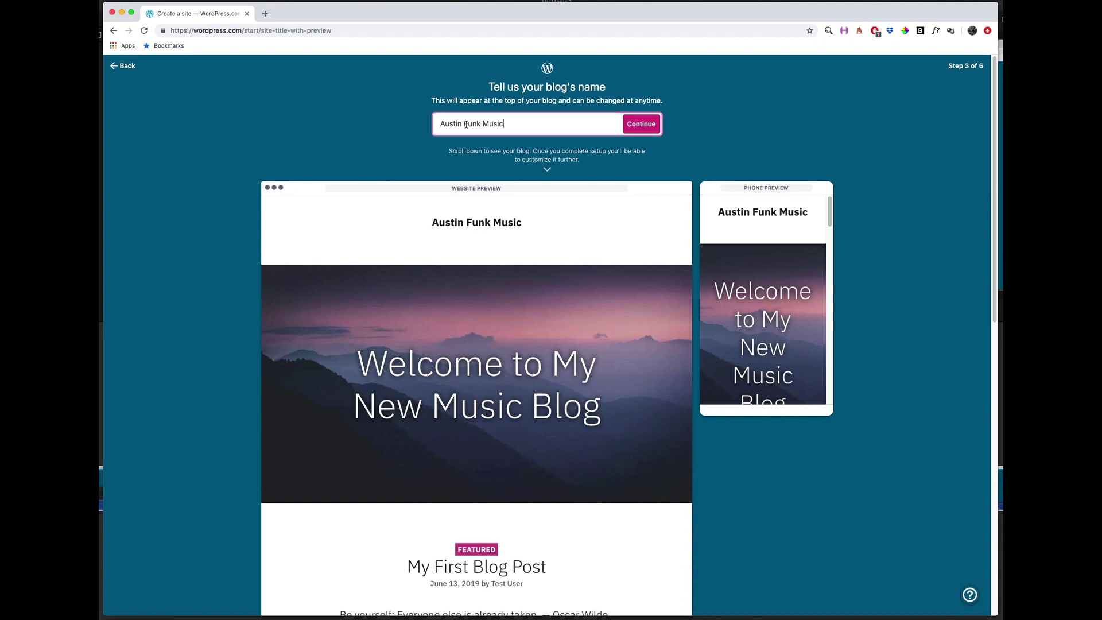
{"action": "type", "text": "R"}
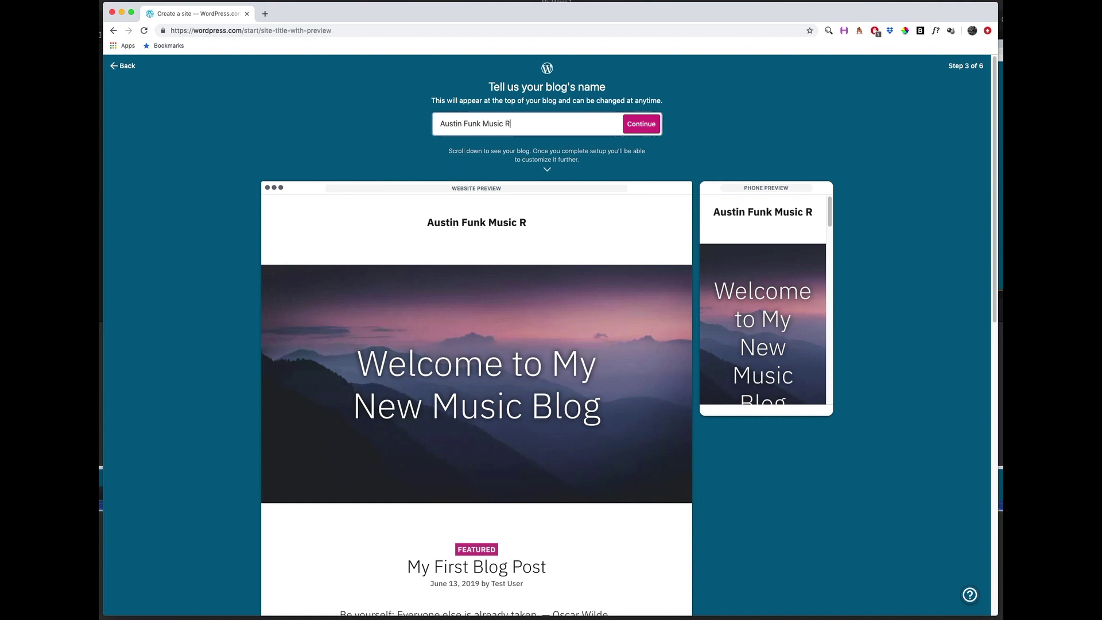
{"action": "type", "text": "eviews and Concerts"}
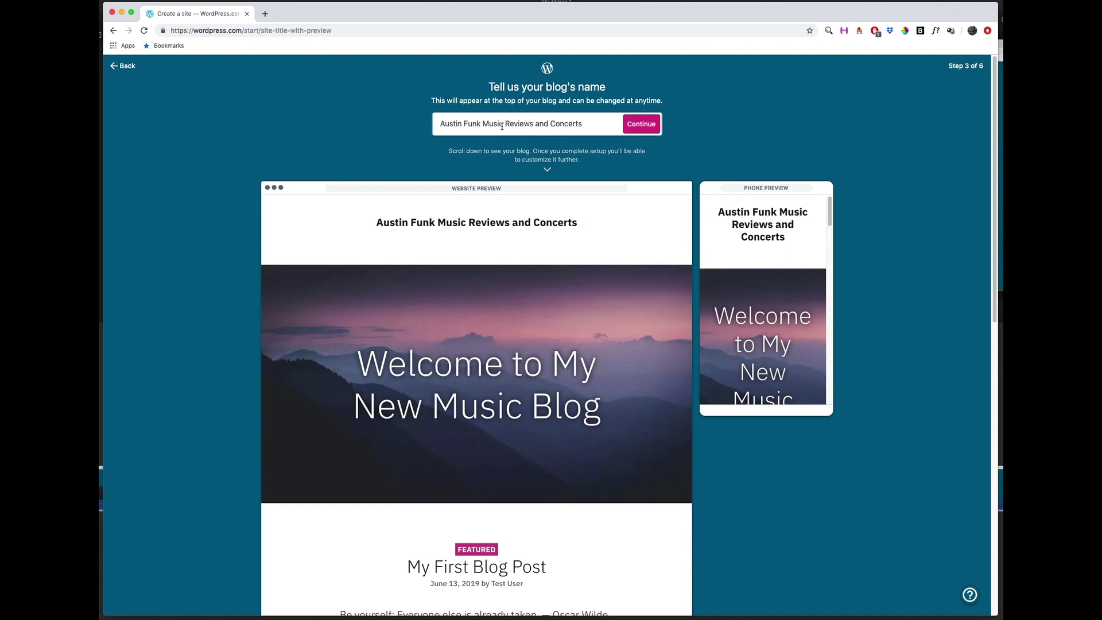
{"action": "left_click_drag", "start_coordinate": [582, 123], "coordinate": [445, 123]}
{"action": "left_click", "coordinate": [448, 123]}
{"action": "key", "text": "Return"}
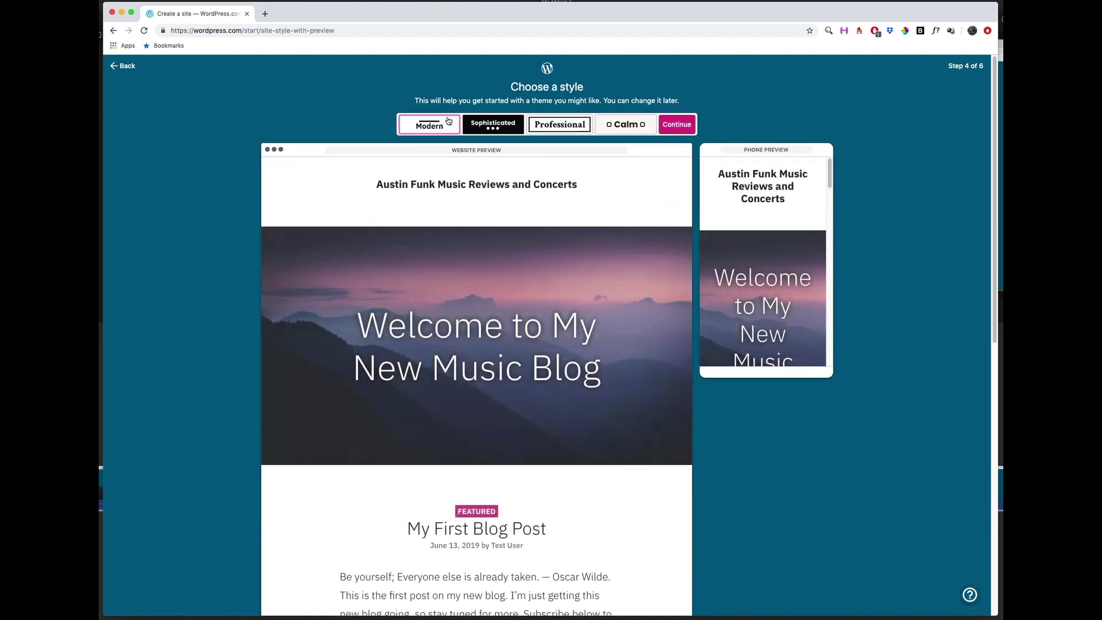
Preview the Sophisticated and Professional styles, return to Modern, and continue
{"action": "left_click", "coordinate": [494, 125]}
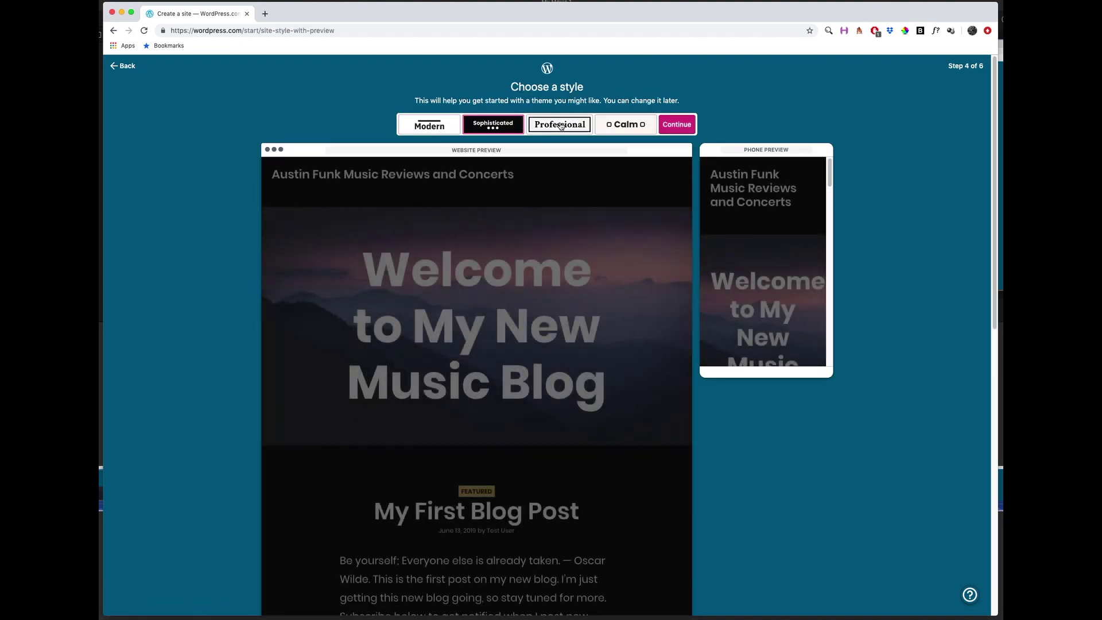
{"action": "left_click", "coordinate": [561, 125]}
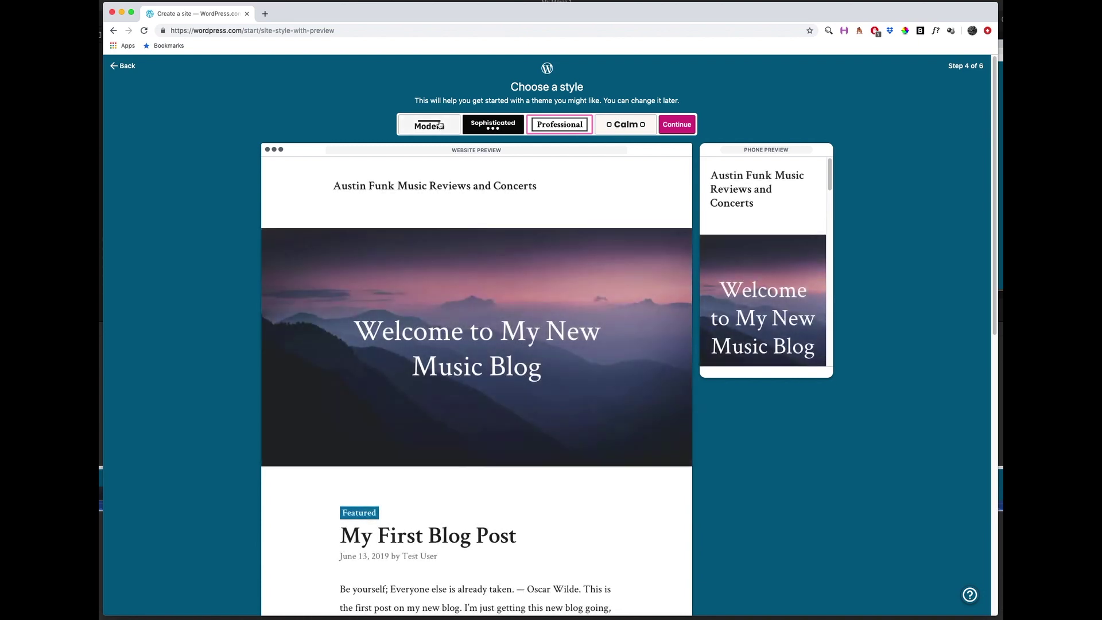
{"action": "left_click", "coordinate": [438, 125]}
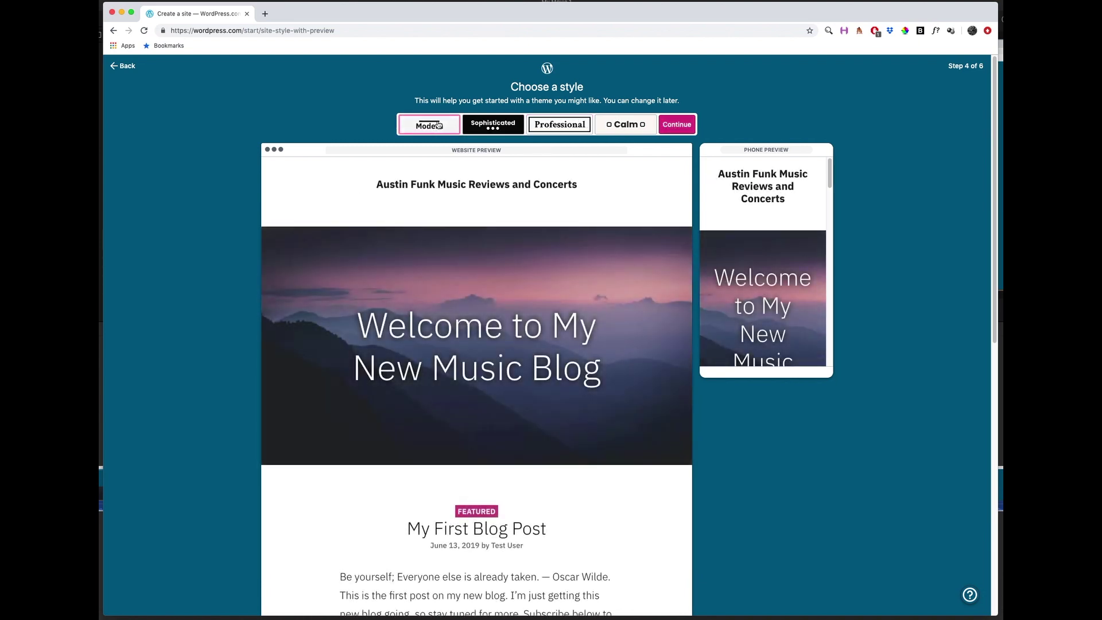
{"action": "left_click", "coordinate": [676, 125]}
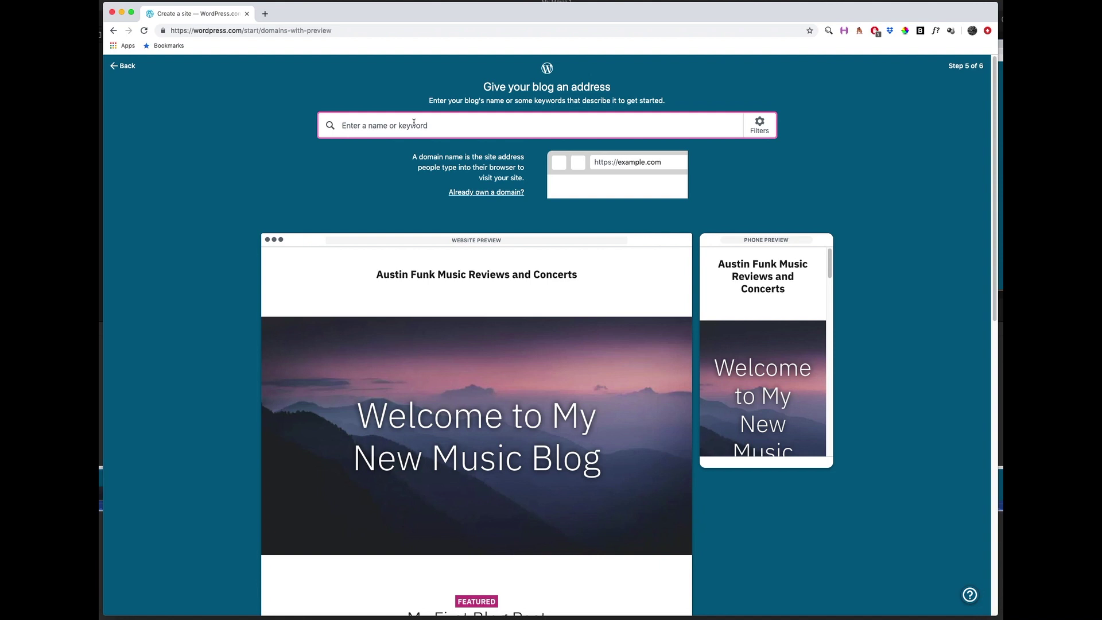
Search domains for austinfunkmusic, try austinfunkmusic.com, then start trimming the search text
{"action": "type", "text": "austinfunkmusic"}
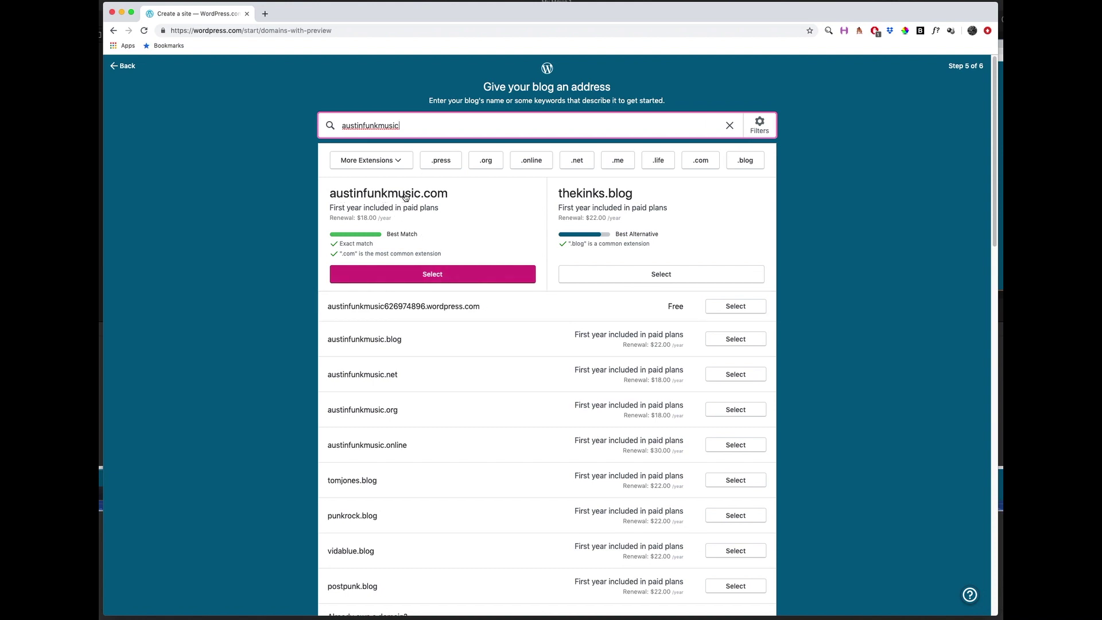
{"action": "left_click", "coordinate": [373, 272]}
{"action": "key", "text": "BackSpace"}
{"action": "key", "text": "BackSpace"}
{"action": "key", "text": "BackSpace"}
{"action": "key", "text": "BackSpace"}
{"action": "key", "text": "BackSpace"}
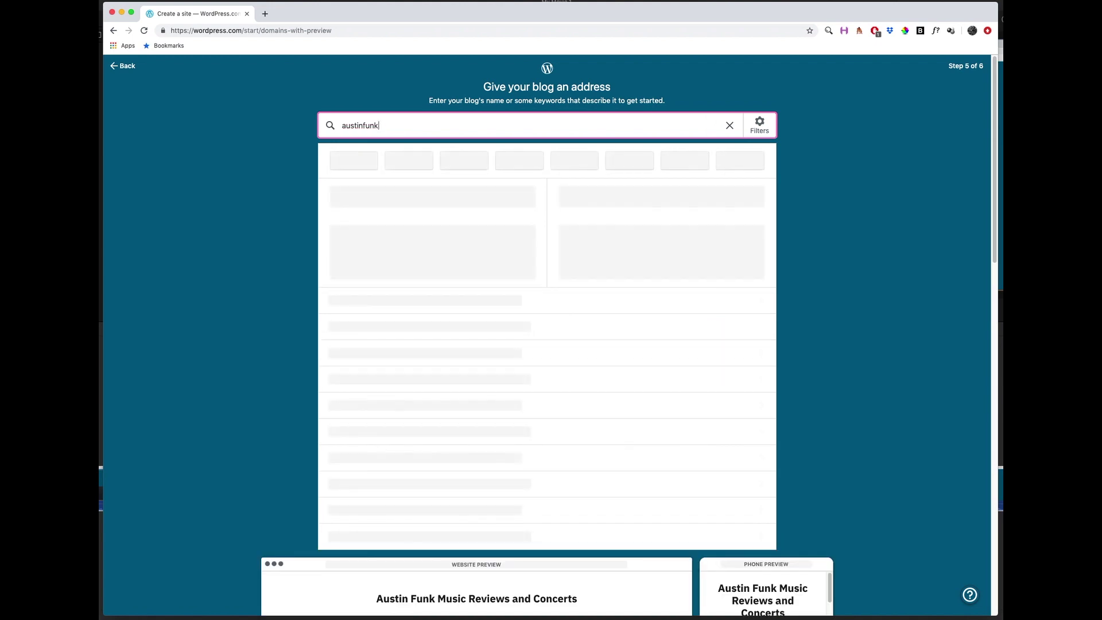
Change the domain search to austinfunkymusic and select the free austinfunkymusic.wordpress.com address
{"action": "type", "text": "ymusic"}
{"action": "left_click", "coordinate": [301, 136]}
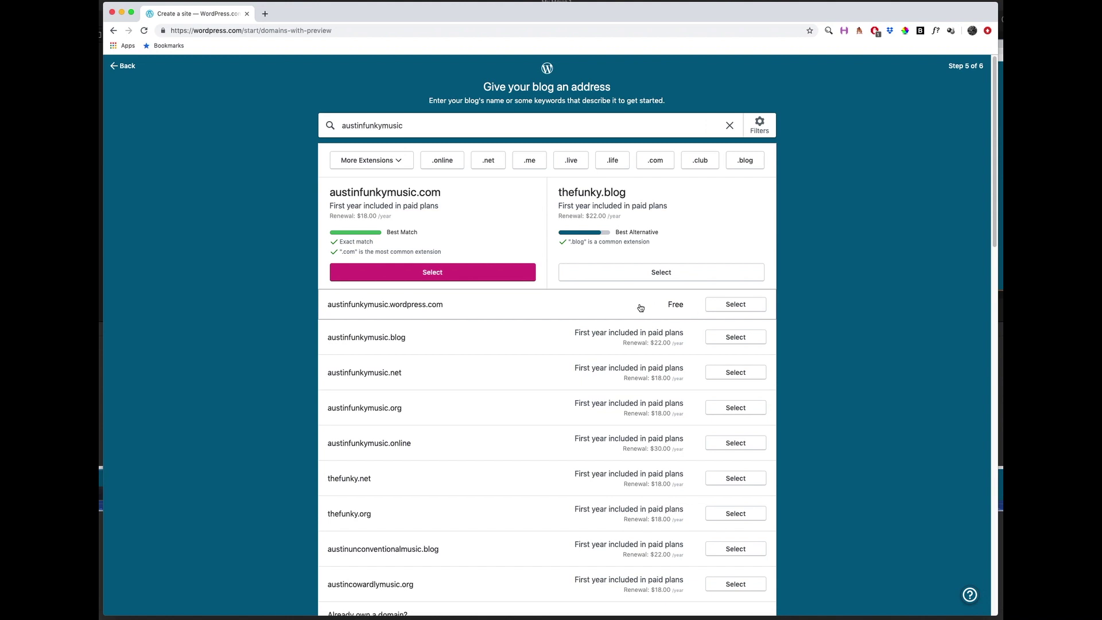
{"action": "left_click", "coordinate": [736, 306]}
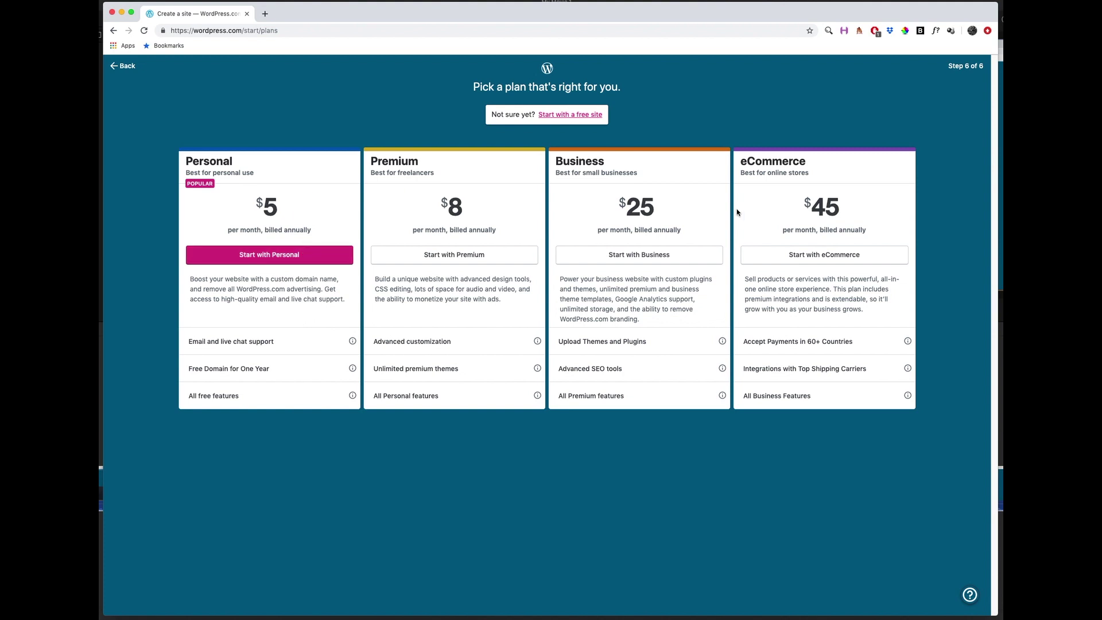
Choose 'Start with a free site' instead of a paid plan
{"action": "left_click", "coordinate": [566, 117]}
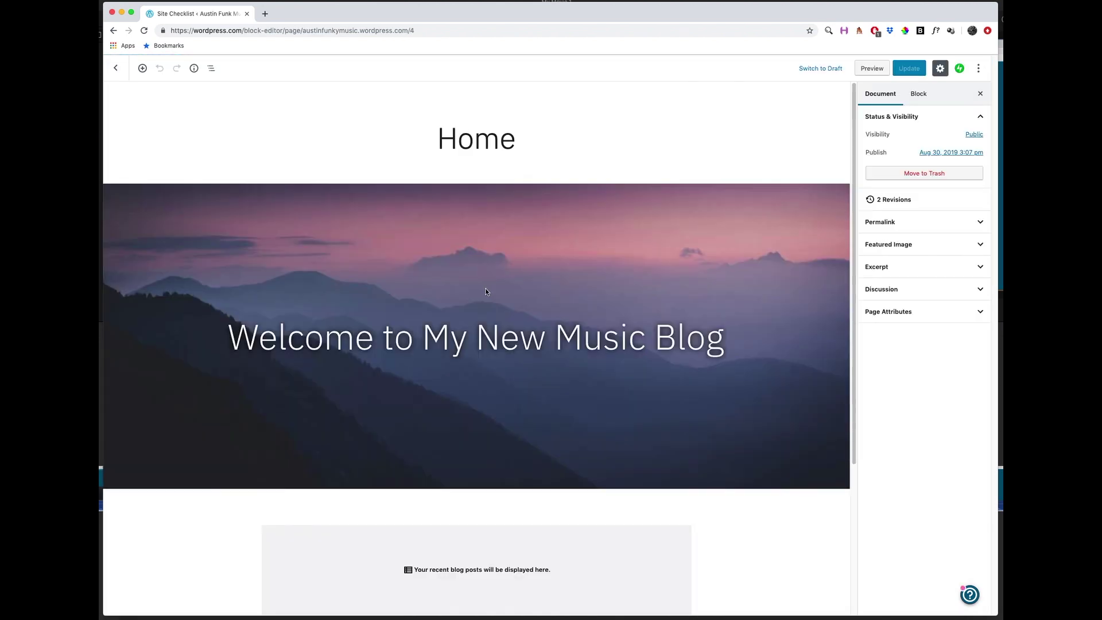
Replace the page title Home with 'Welcome!'
{"action": "scroll", "coordinate": [501, 208], "scroll_direction": "down", "scroll_amount": 1}
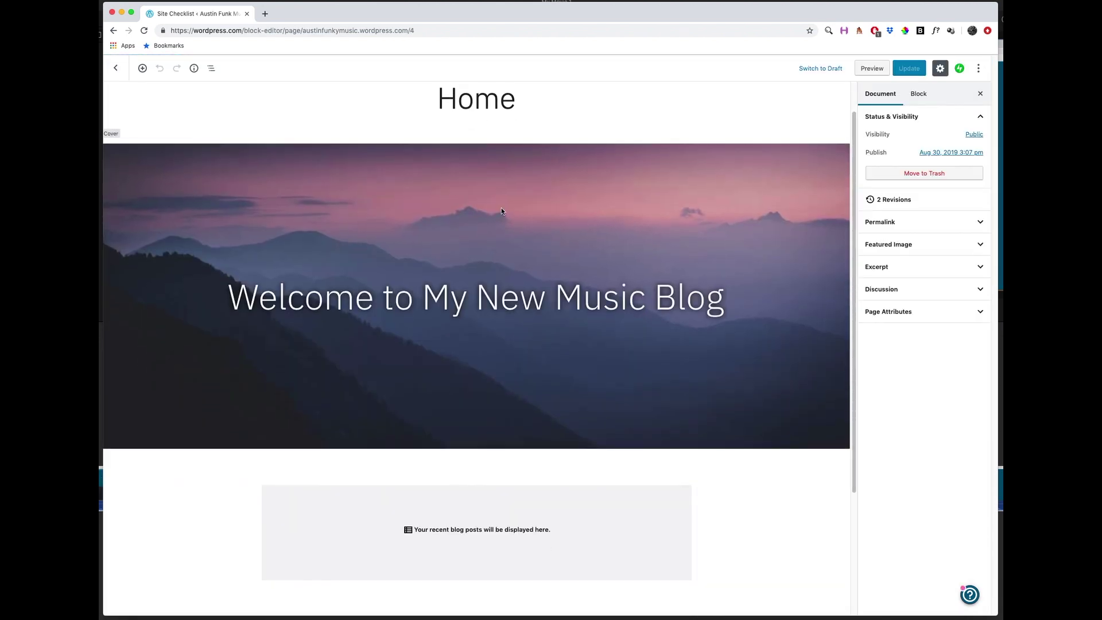
{"action": "scroll", "coordinate": [500, 208], "scroll_direction": "up", "scroll_amount": 1}
{"action": "left_click_drag", "start_coordinate": [444, 142], "coordinate": [532, 143]}
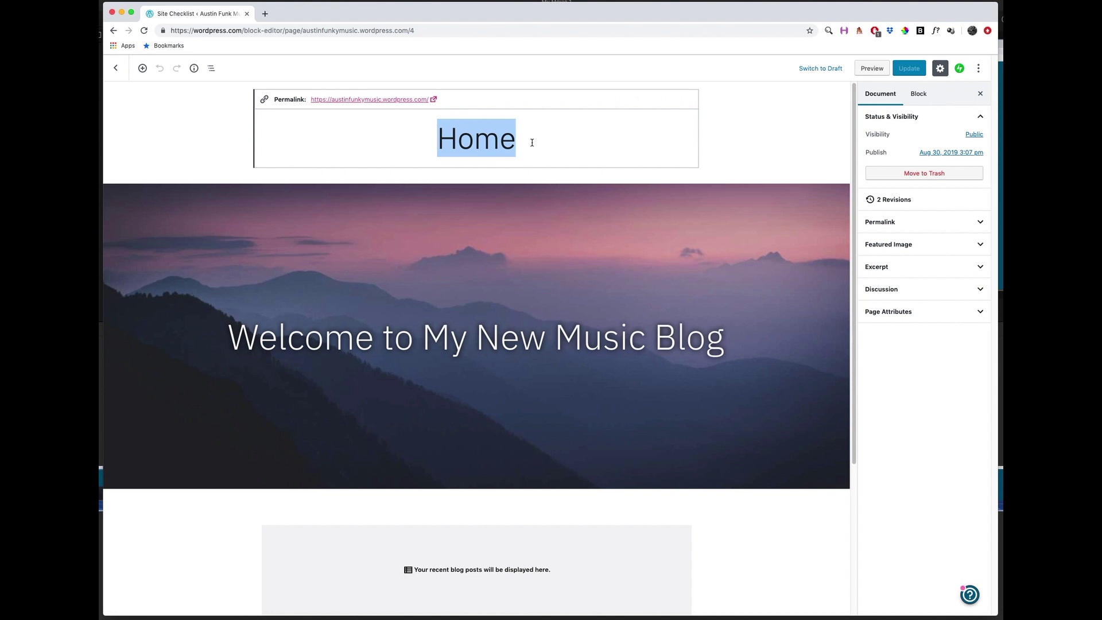
{"action": "type", "text": "Welcome!"}
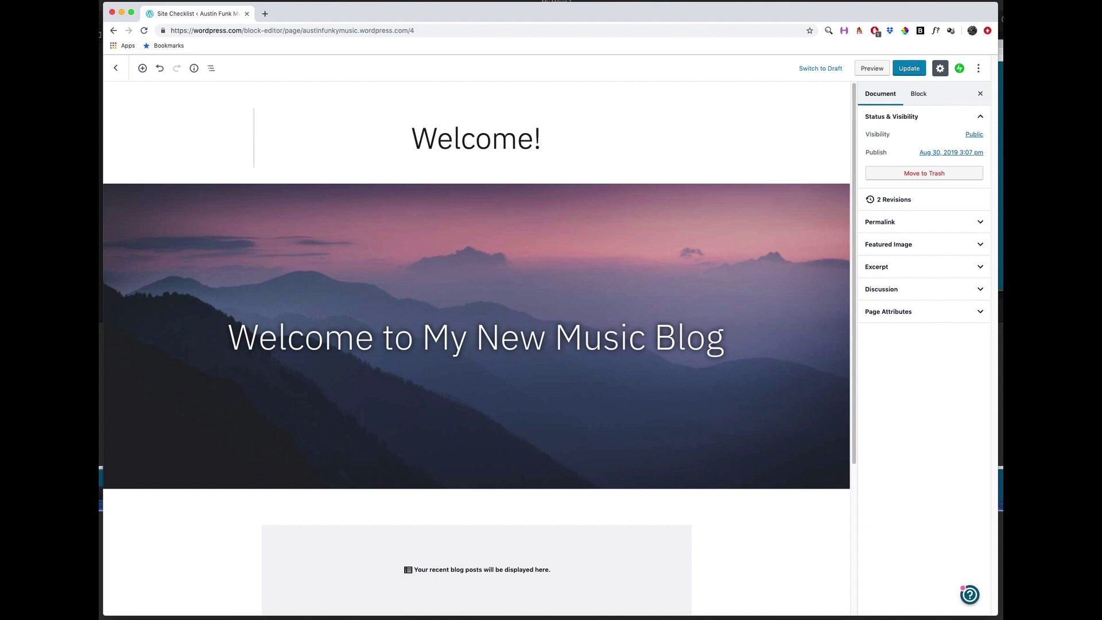
{"action": "left_click", "coordinate": [420, 139]}
{"action": "left_click_drag", "start_coordinate": [420, 140], "coordinate": [536, 141]}
{"action": "left_click", "coordinate": [536, 141]}
Change the cover heading to 'Austin Funk Music' with 'Reviews and Concerts' on a second line
{"action": "left_click", "coordinate": [439, 341]}
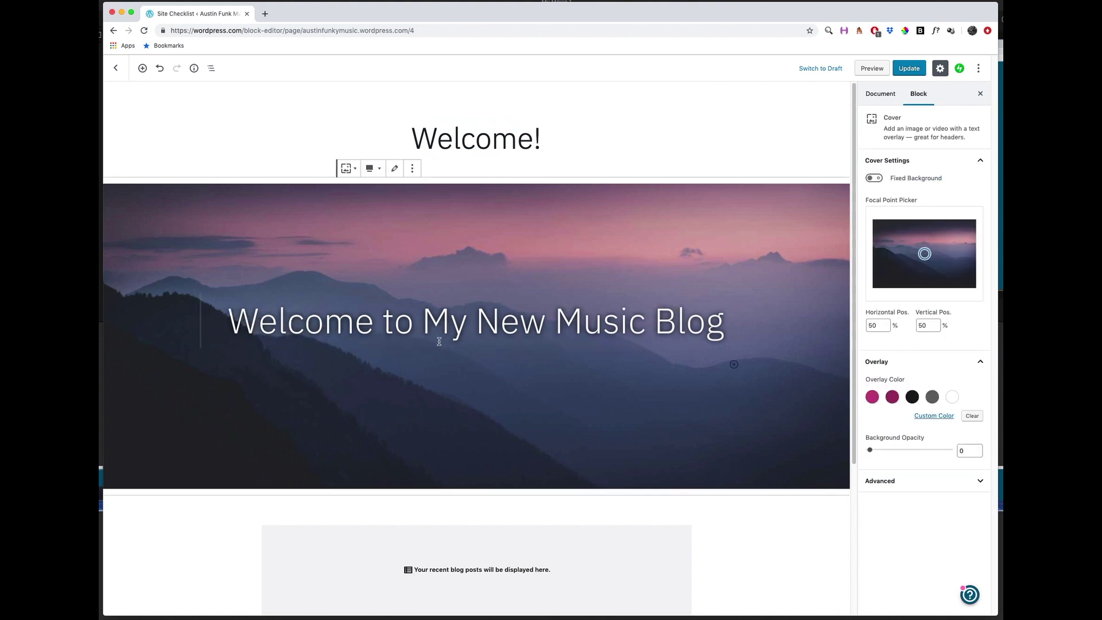
{"action": "left_click_drag", "start_coordinate": [244, 324], "coordinate": [721, 315]}
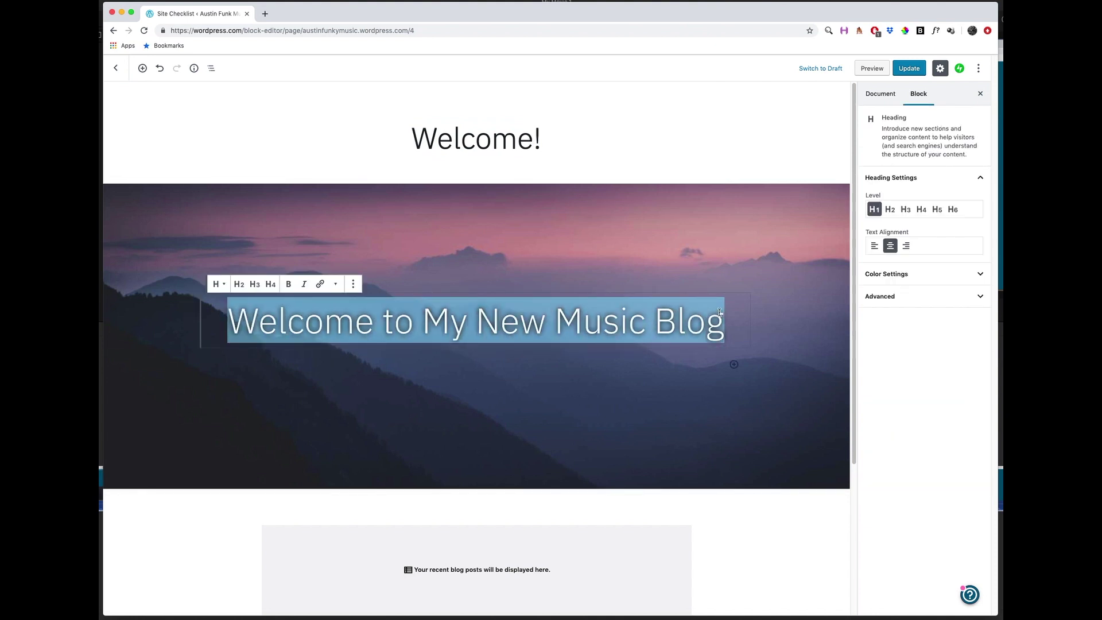
{"action": "type", "text": "Austin Fu"}
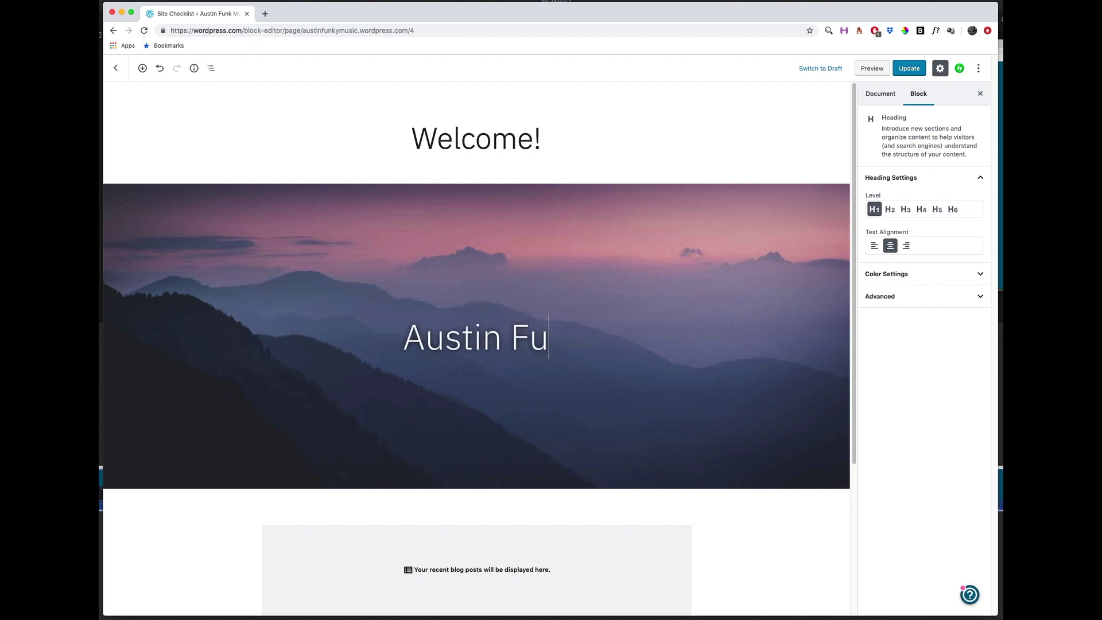
{"action": "type", "text": "nk Music"}
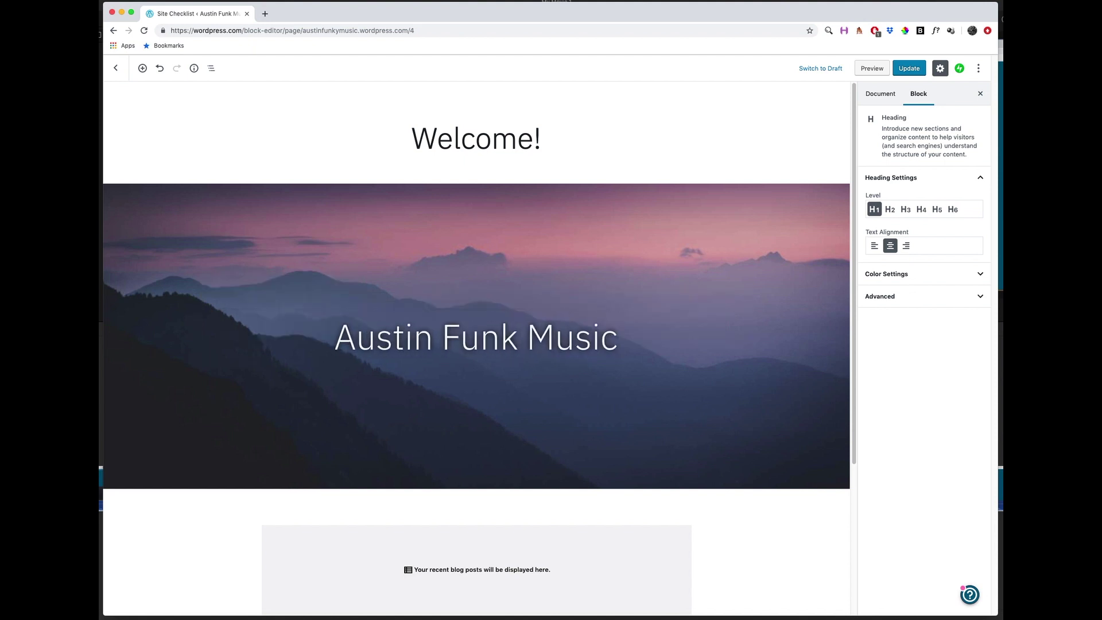
{"action": "type", "text": " - Reviews and S"}
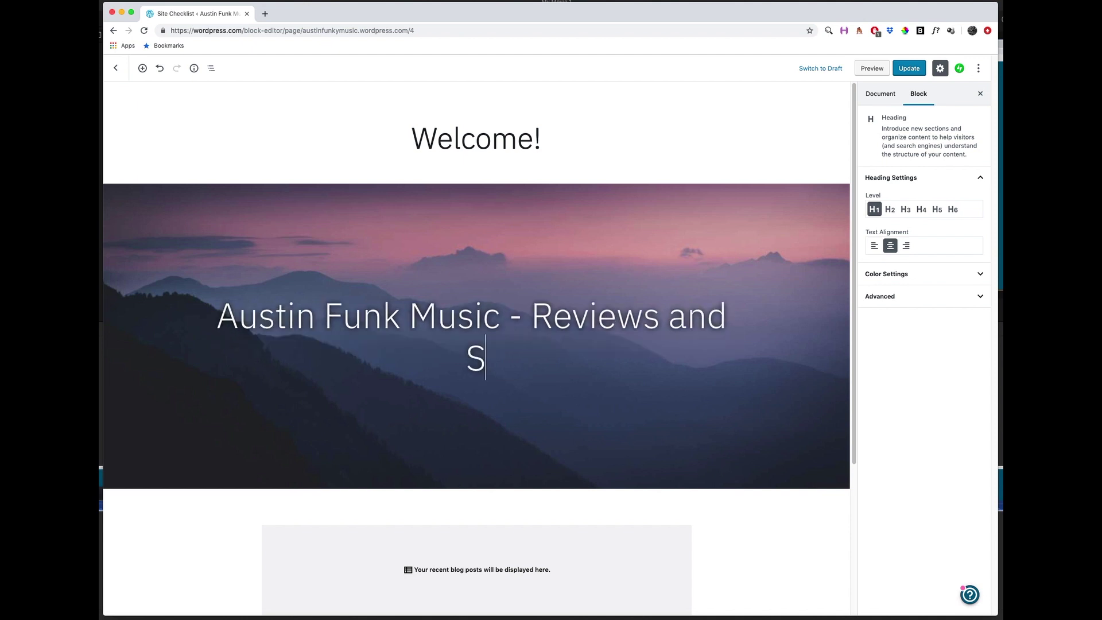
{"action": "key", "text": "BackSpace"}
{"action": "type", "text": "Concerts"}
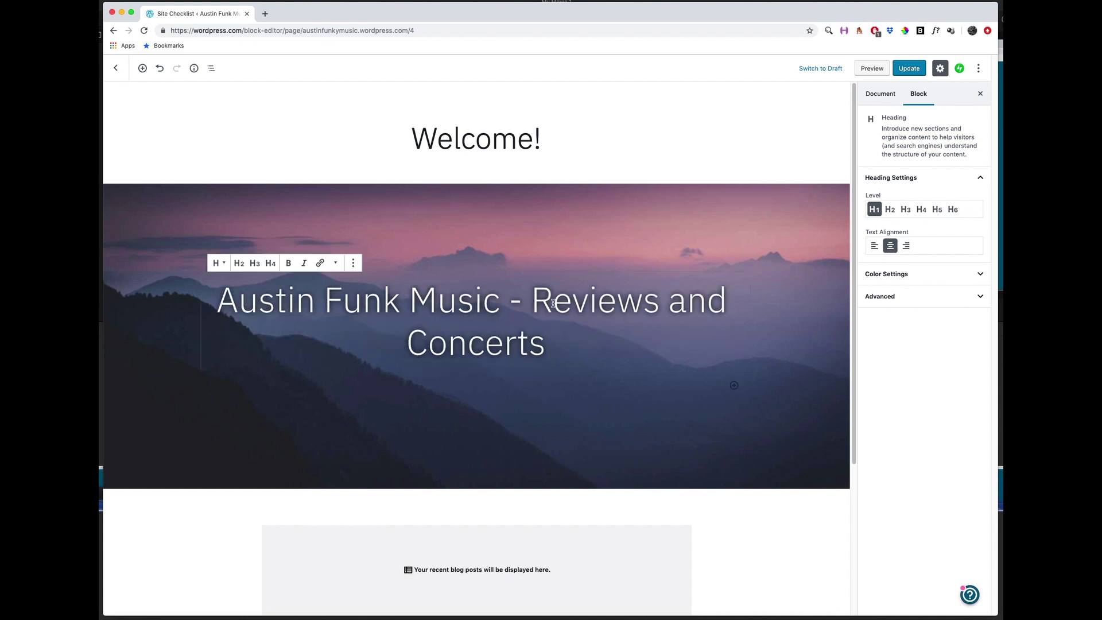
{"action": "left_click", "coordinate": [533, 302]}
{"action": "key", "text": "BackSpace"}
{"action": "key", "text": "BackSpace"}
{"action": "key", "text": "shift+Return"}
{"action": "left_click", "coordinate": [477, 297]}
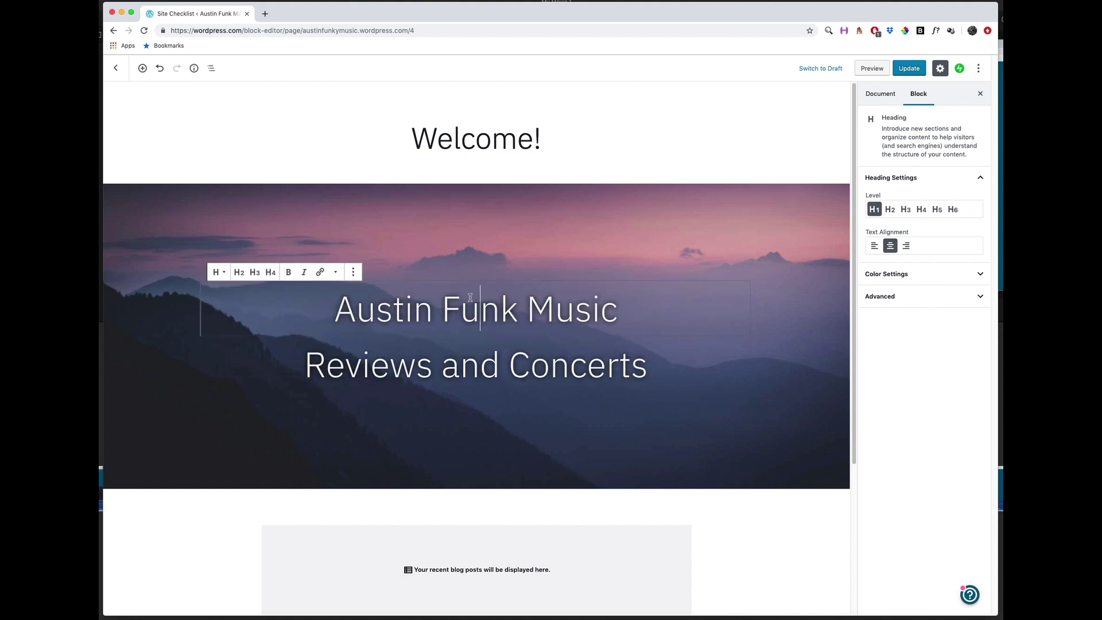
{"action": "left_click", "coordinate": [463, 228]}
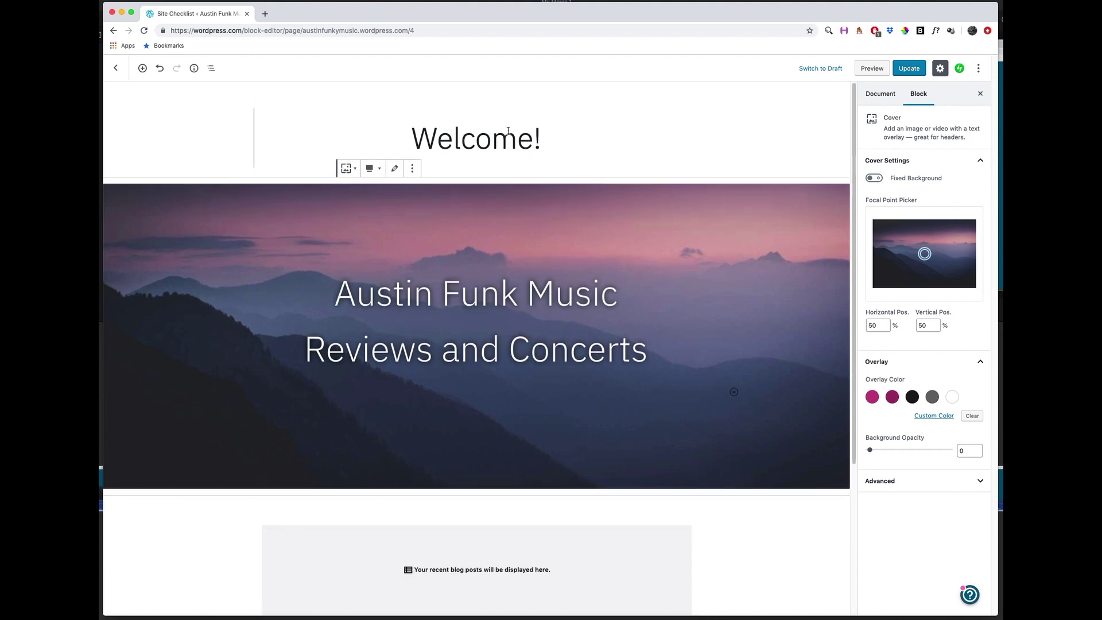
Insert a new empty block after the Cover block using its More options menu
{"action": "left_click", "coordinate": [427, 138]}
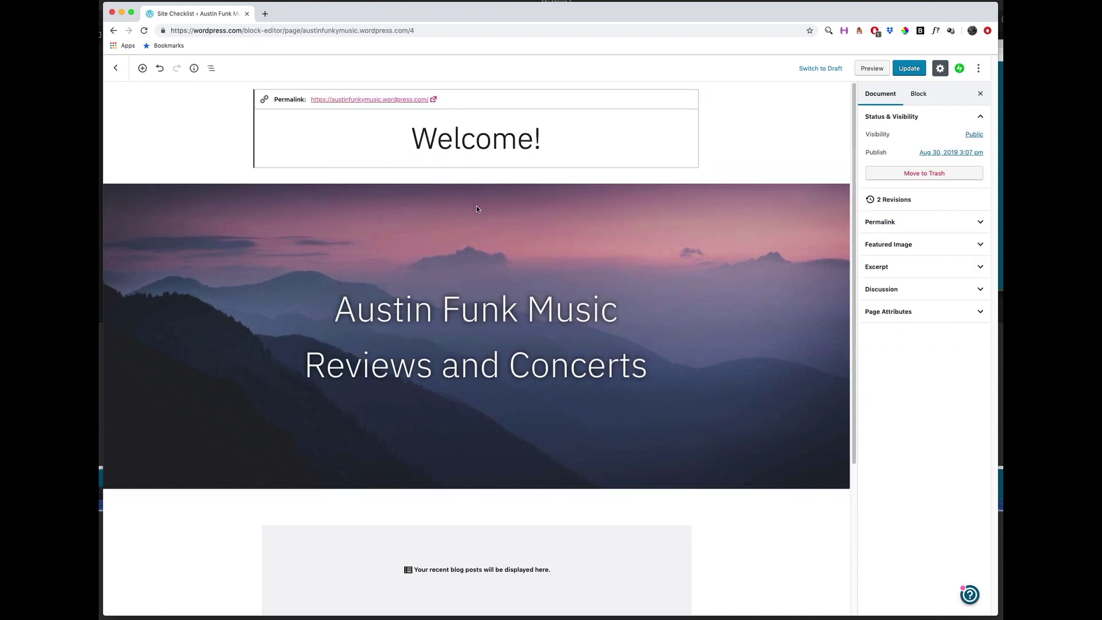
{"action": "left_click", "coordinate": [448, 234]}
{"action": "left_click", "coordinate": [412, 169]}
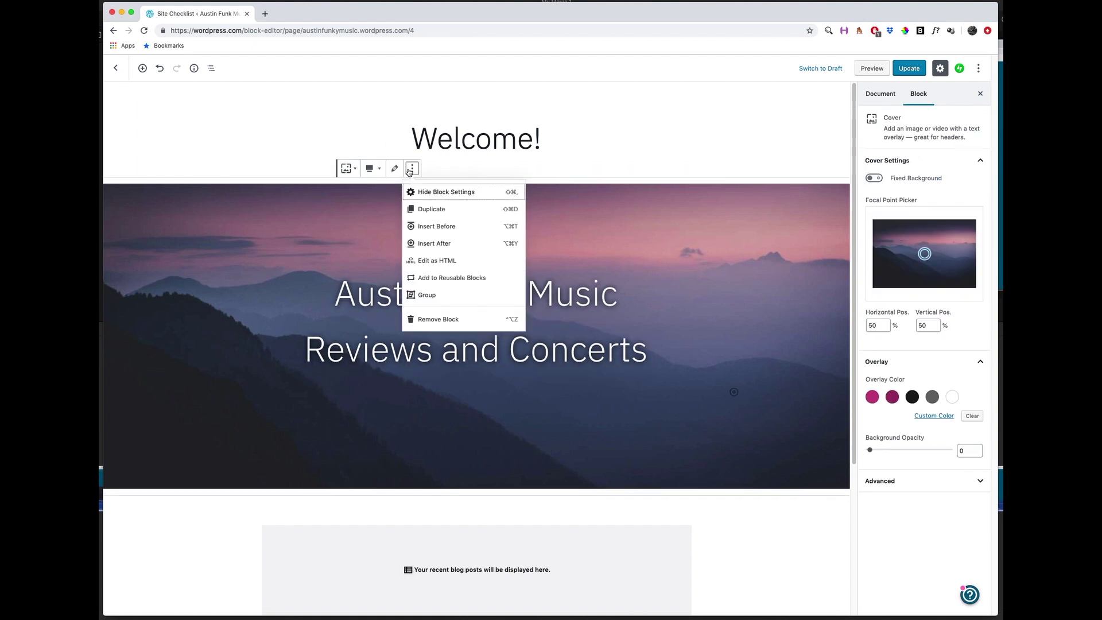
{"action": "left_click", "coordinate": [430, 246]}
Set the Blog Posts block to show 3 posts instead of 2
{"action": "scroll", "coordinate": [516, 402], "scroll_direction": "down", "scroll_amount": 2}
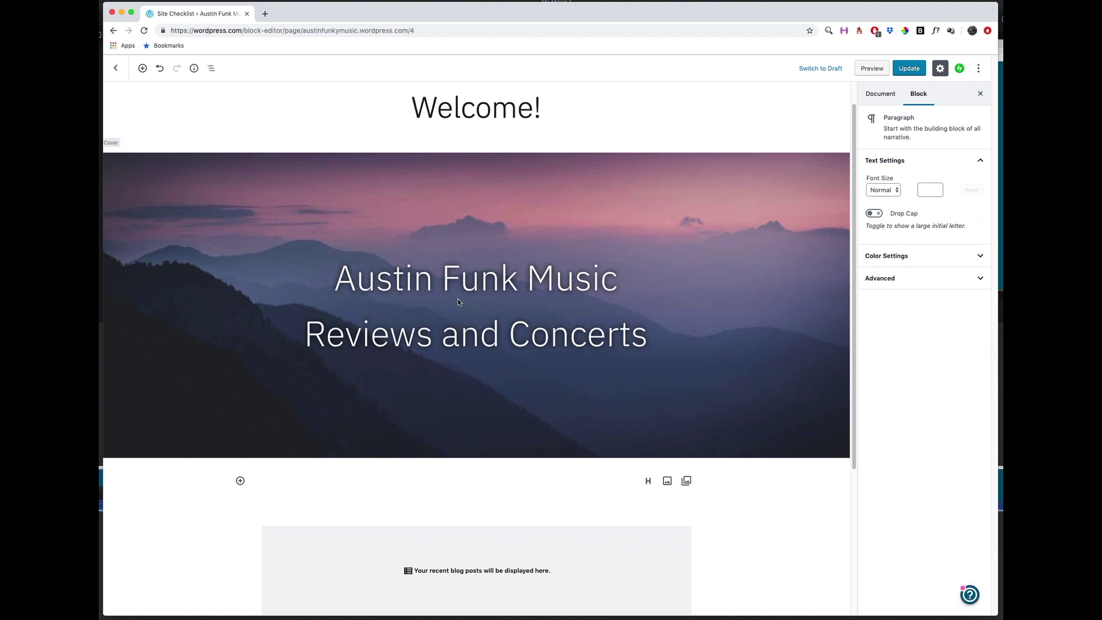
{"action": "scroll", "coordinate": [438, 455], "scroll_direction": "down", "scroll_amount": 5}
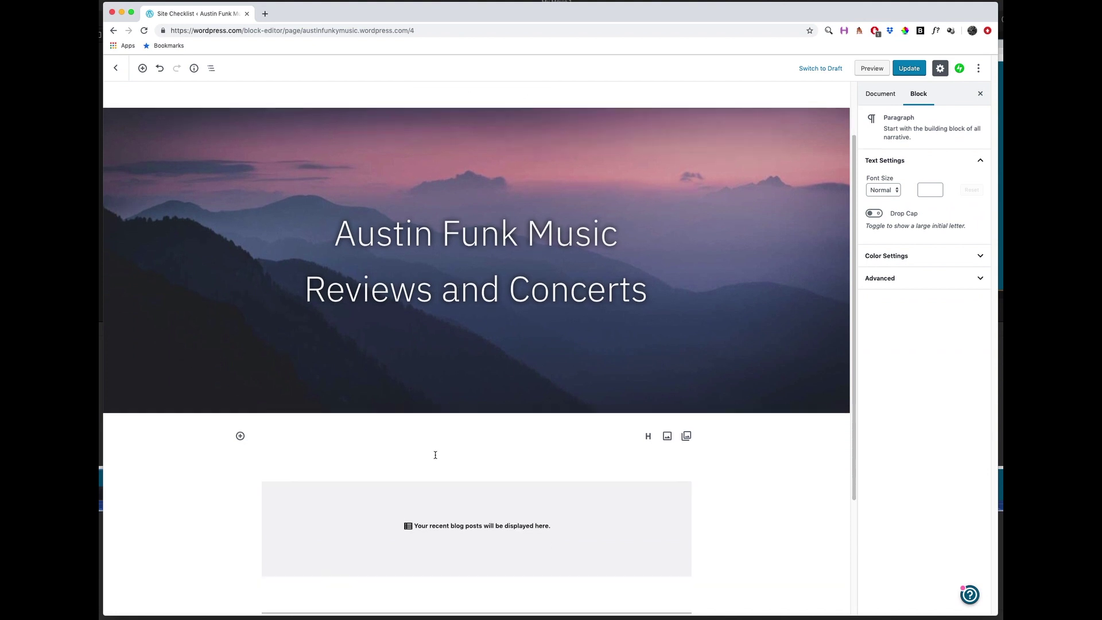
{"action": "left_click", "coordinate": [444, 365]}
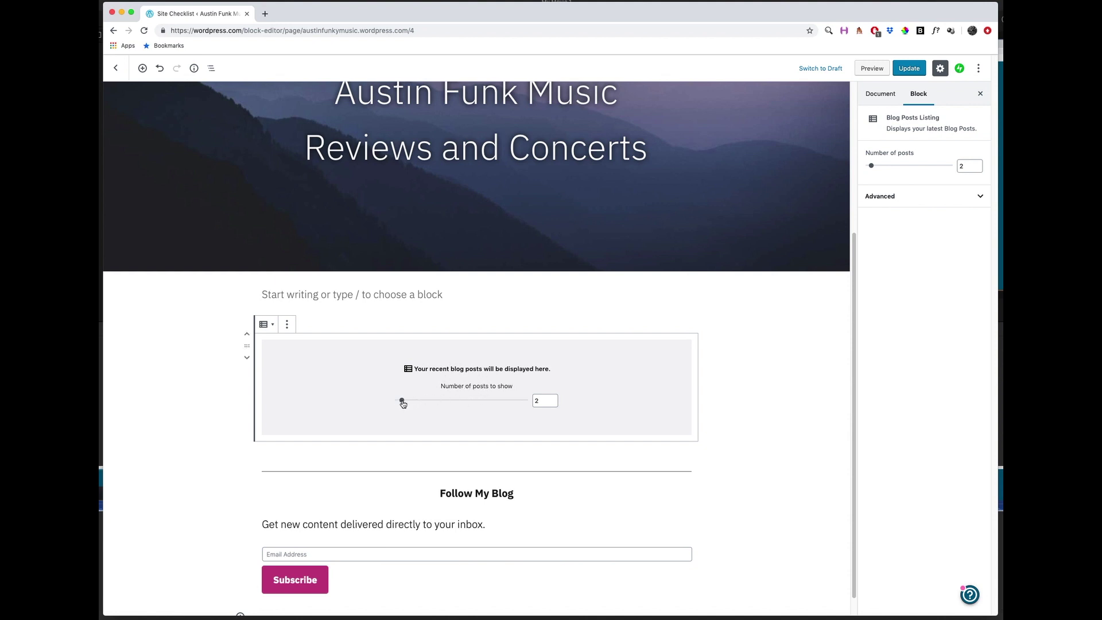
{"action": "mouse_move", "coordinate": [402, 403]}
{"action": "left_mouse_down"}
{"action": "mouse_move", "coordinate": [428, 404]}
{"action": "mouse_move", "coordinate": [404, 403]}
{"action": "left_mouse_up"}
Review the Welcome! heading and the cover text on the Home page
{"action": "left_click", "coordinate": [405, 291]}
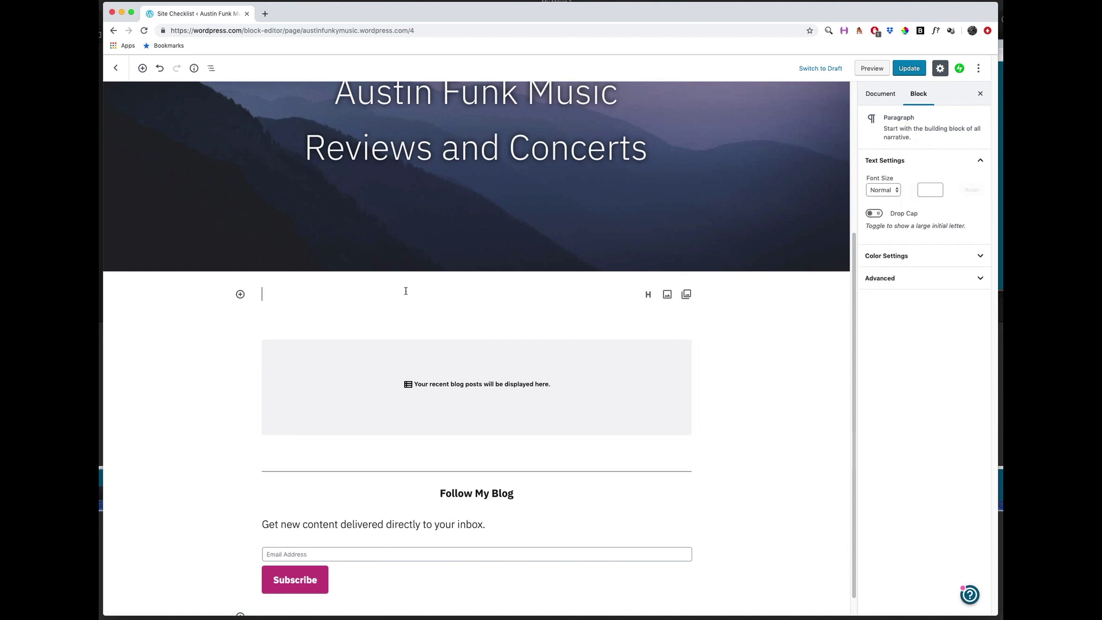
{"action": "scroll", "coordinate": [441, 357], "scroll_direction": "up", "scroll_amount": 5}
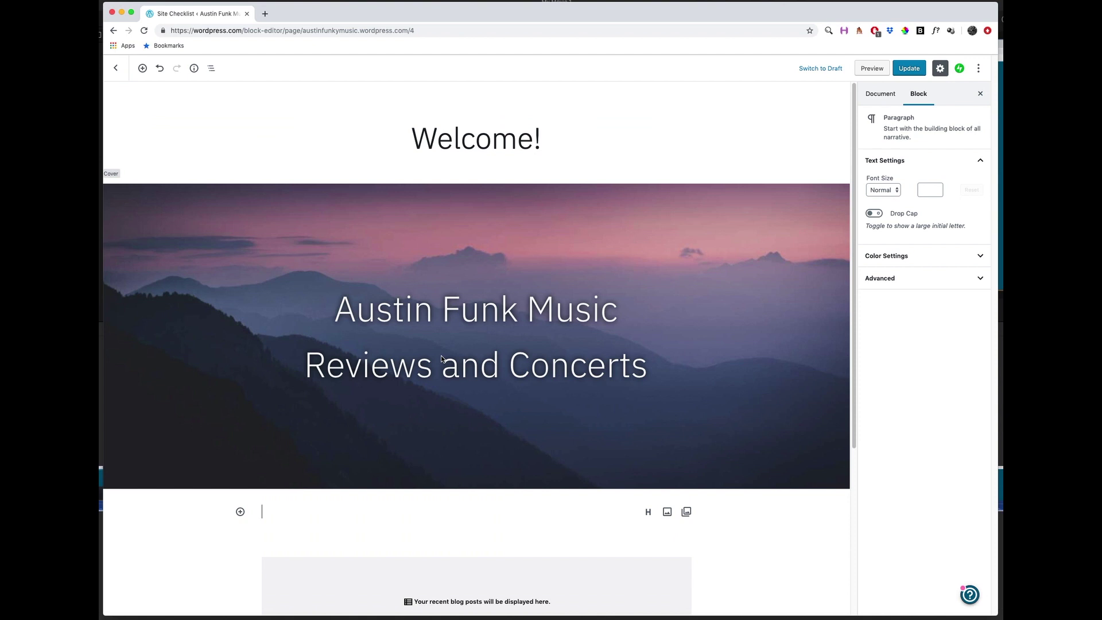
{"action": "scroll", "coordinate": [440, 356], "scroll_direction": "down", "scroll_amount": 3}
{"action": "scroll", "coordinate": [441, 360], "scroll_direction": "down", "scroll_amount": 3}
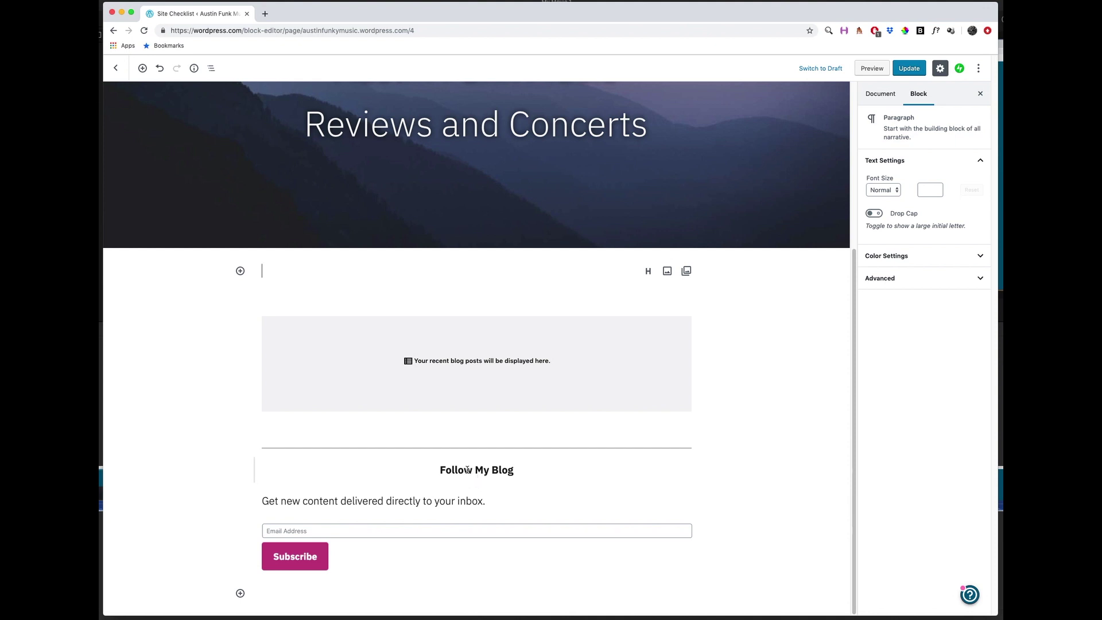
{"action": "scroll", "coordinate": [467, 476], "scroll_direction": "up", "scroll_amount": 8}
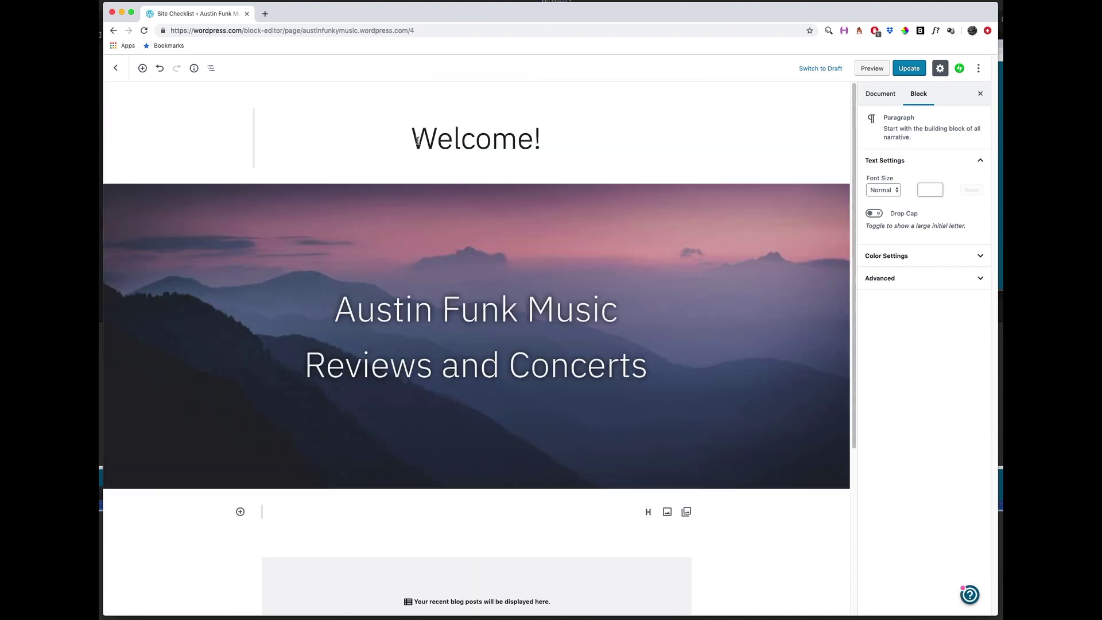
{"action": "left_click_drag", "start_coordinate": [418, 140], "coordinate": [539, 140]}
{"action": "left_click", "coordinate": [541, 140]}
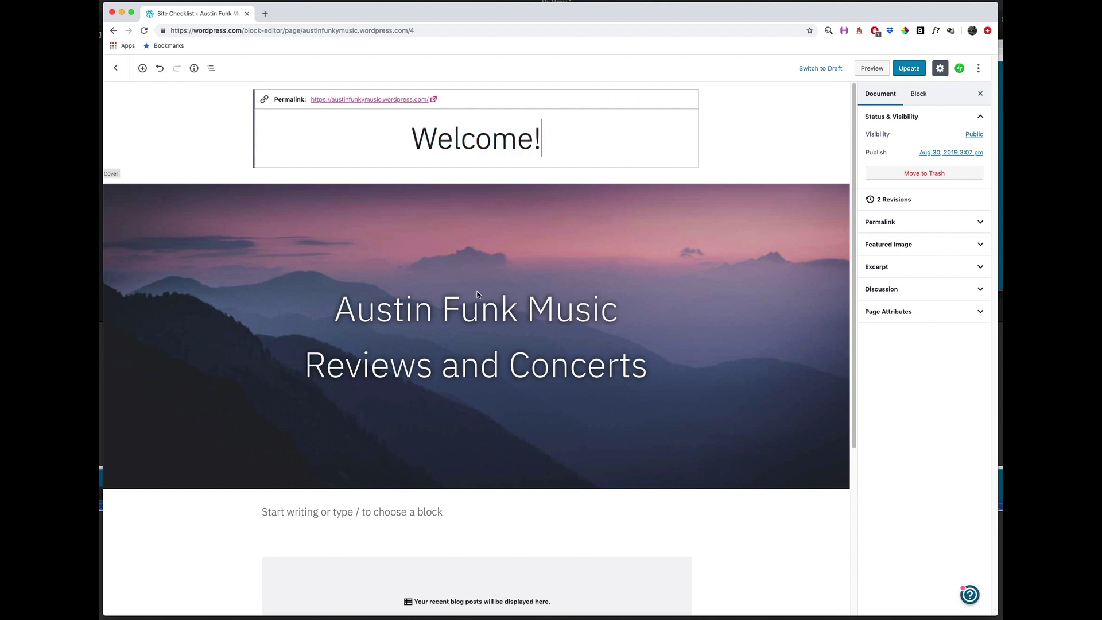
{"action": "scroll", "coordinate": [470, 284], "scroll_direction": "down", "scroll_amount": 4}
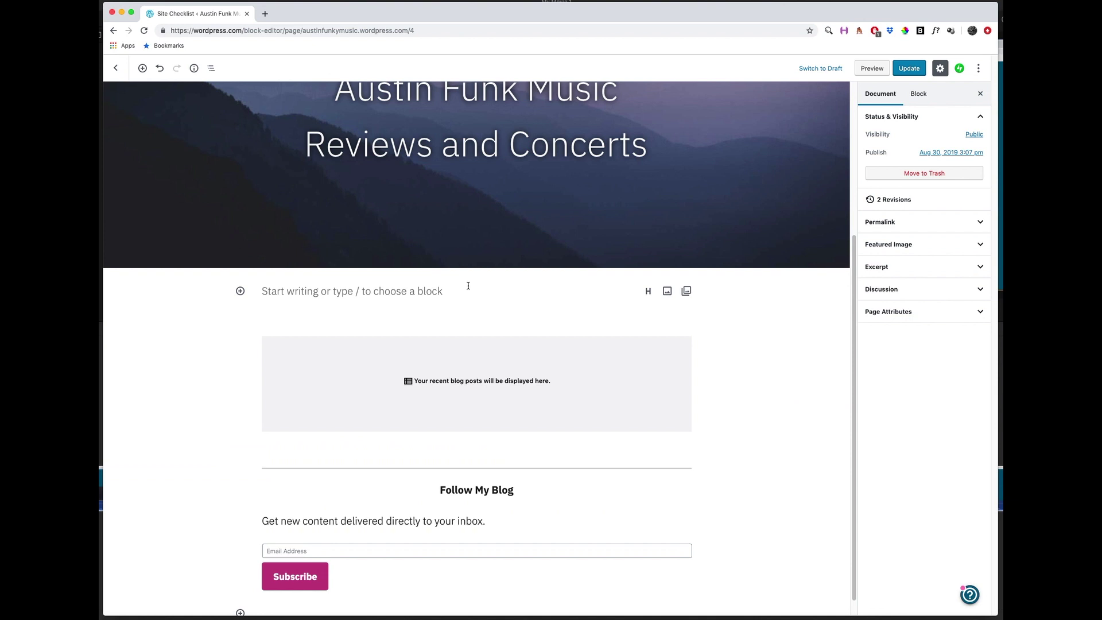
{"action": "scroll", "coordinate": [470, 354], "scroll_direction": "up", "scroll_amount": 2}
{"action": "scroll", "coordinate": [470, 351], "scroll_direction": "up", "scroll_amount": 2}
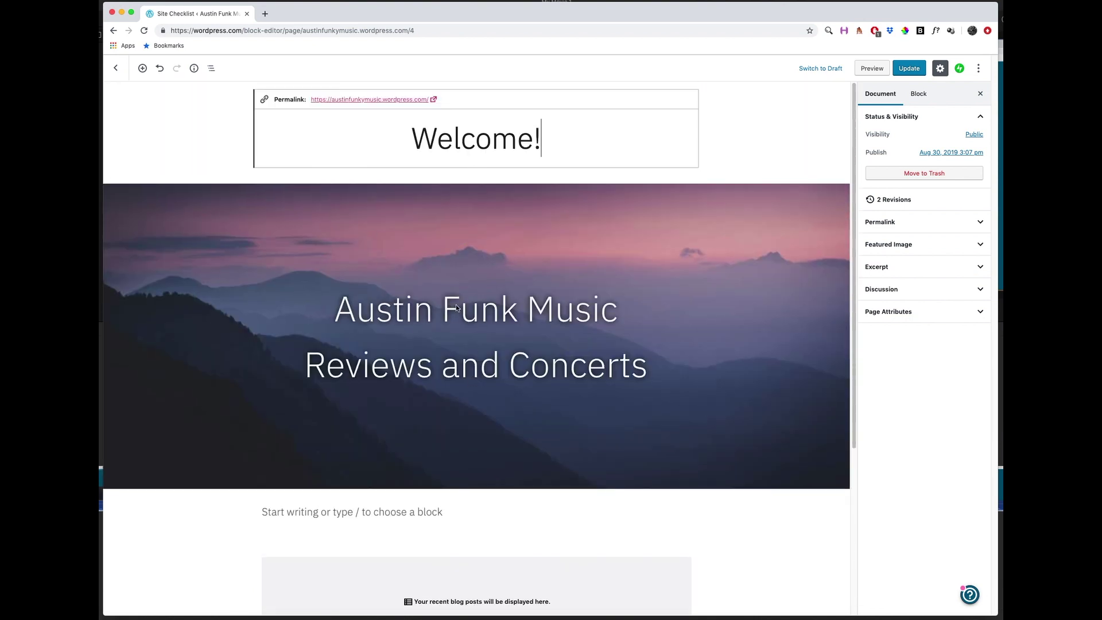
{"action": "scroll", "coordinate": [486, 326], "scroll_direction": "down", "scroll_amount": 4}
{"action": "scroll", "coordinate": [485, 325], "scroll_direction": "up", "scroll_amount": 4}
Update the Home page to save the Welcome! cover edits and return to the checklist
{"action": "left_click_drag", "start_coordinate": [412, 138], "coordinate": [547, 138]}
{"action": "left_click", "coordinate": [547, 138]}
{"action": "scroll", "coordinate": [468, 336], "scroll_direction": "down", "scroll_amount": 3}
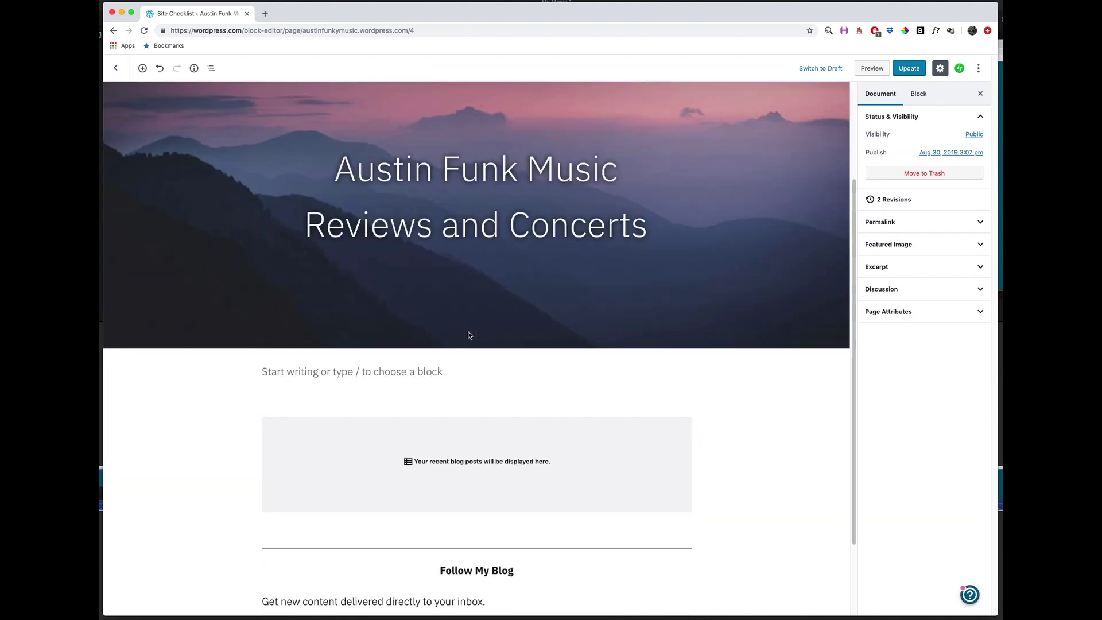
{"action": "scroll", "coordinate": [495, 334], "scroll_direction": "down", "scroll_amount": 2}
{"action": "scroll", "coordinate": [494, 331], "scroll_direction": "up", "scroll_amount": 5}
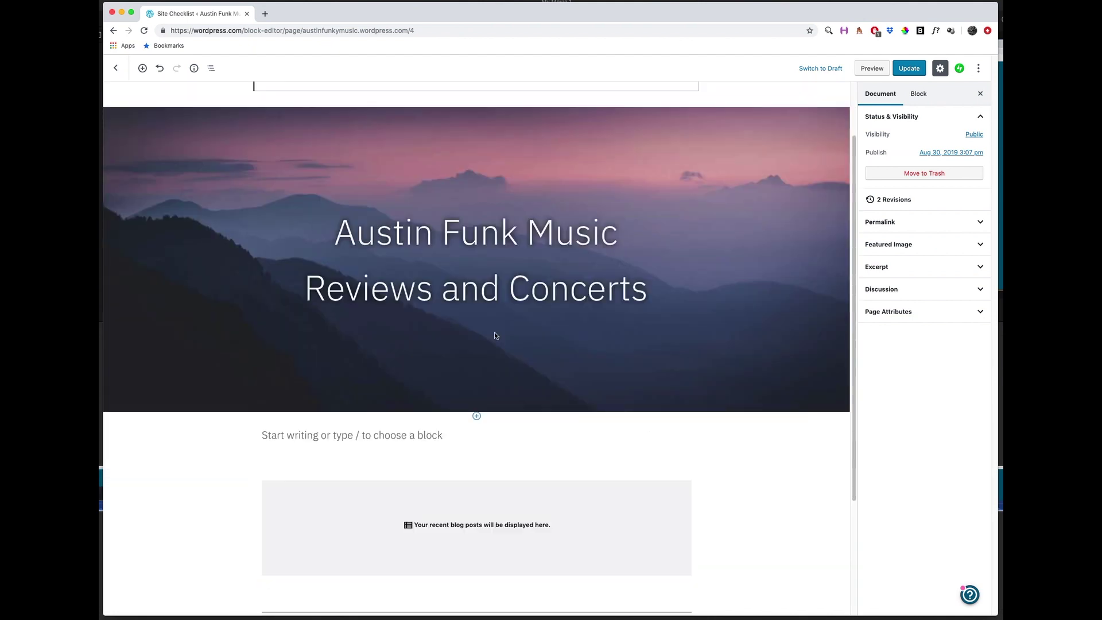
{"action": "left_click", "coordinate": [917, 70]}
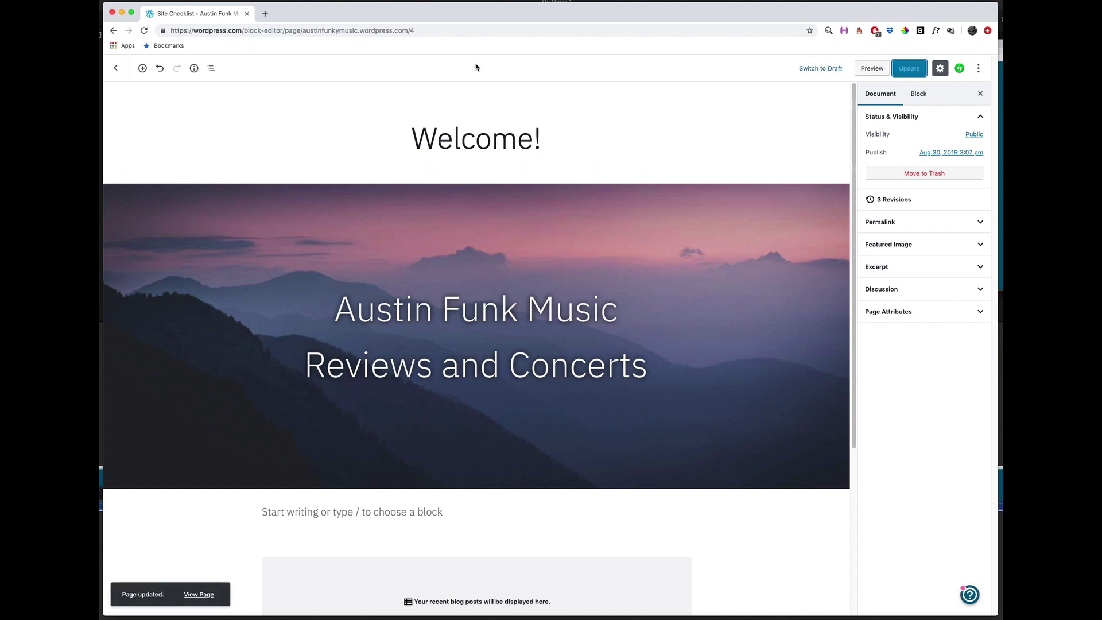
{"action": "left_click", "coordinate": [117, 68]}
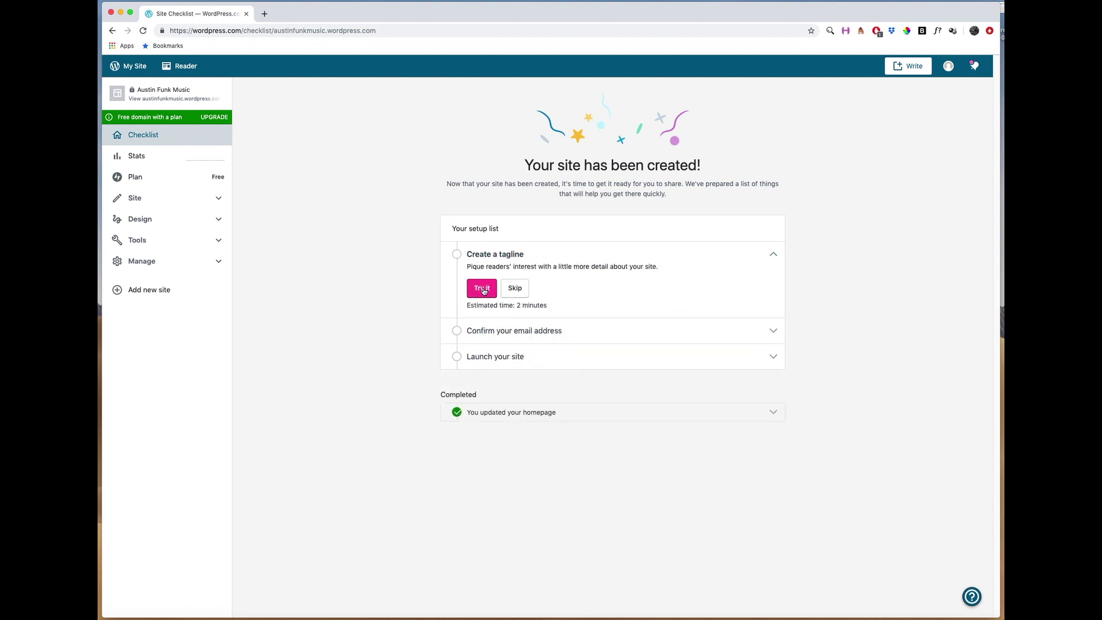
From the Create a tagline task, enter 'The best in Austin Funk Music! Reviews and concert footage' as Site Tagline
{"action": "left_click", "coordinate": [483, 289]}
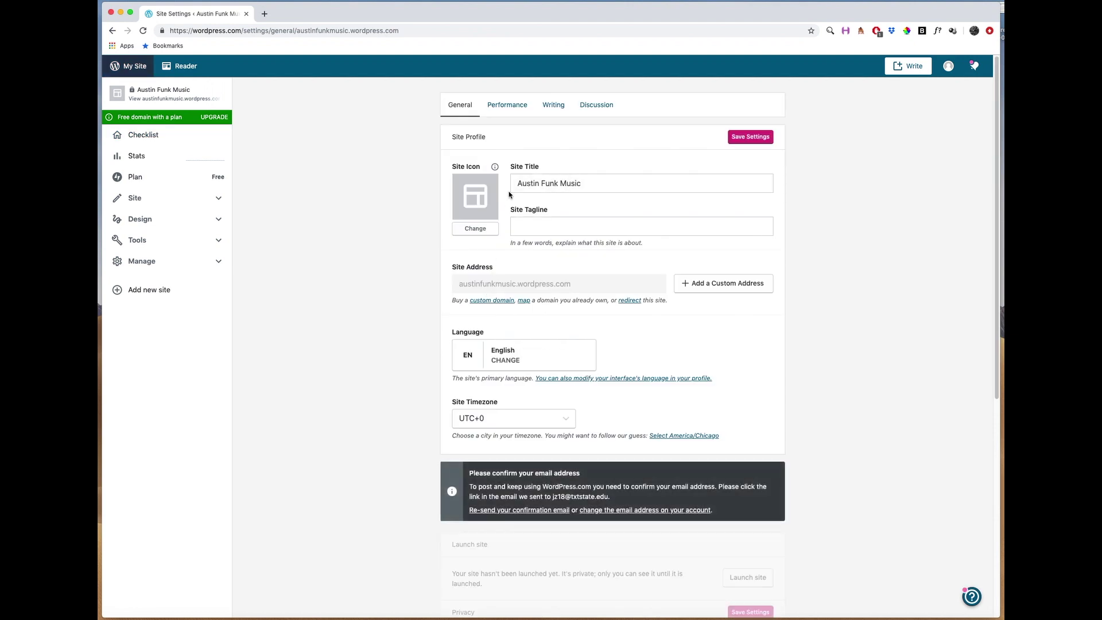
{"action": "left_click", "coordinate": [618, 310]}
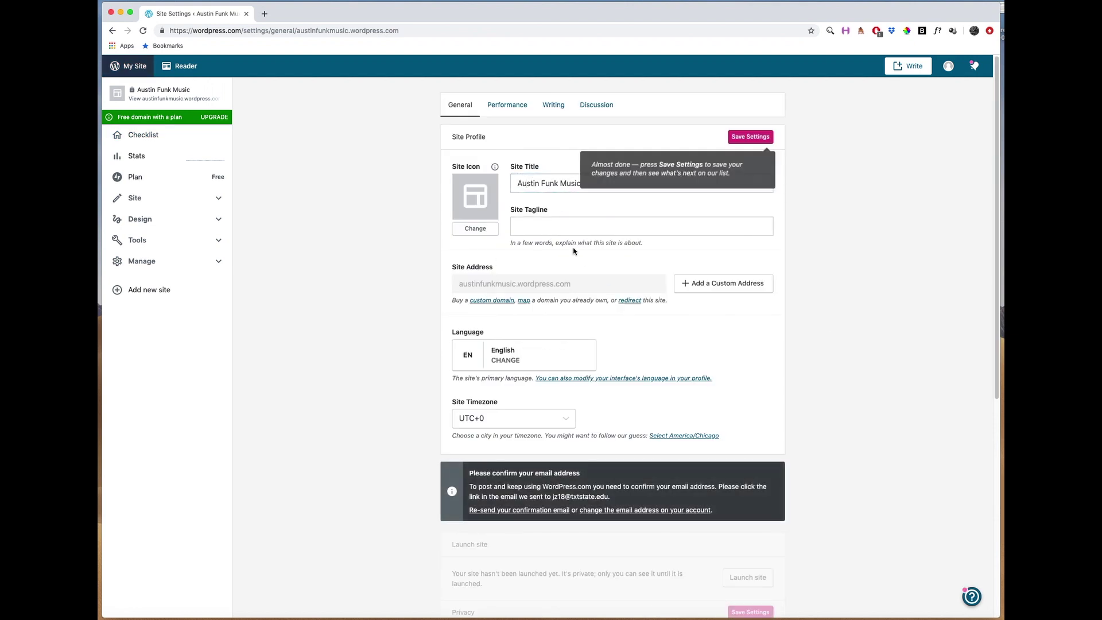
{"action": "left_click", "coordinate": [553, 229]}
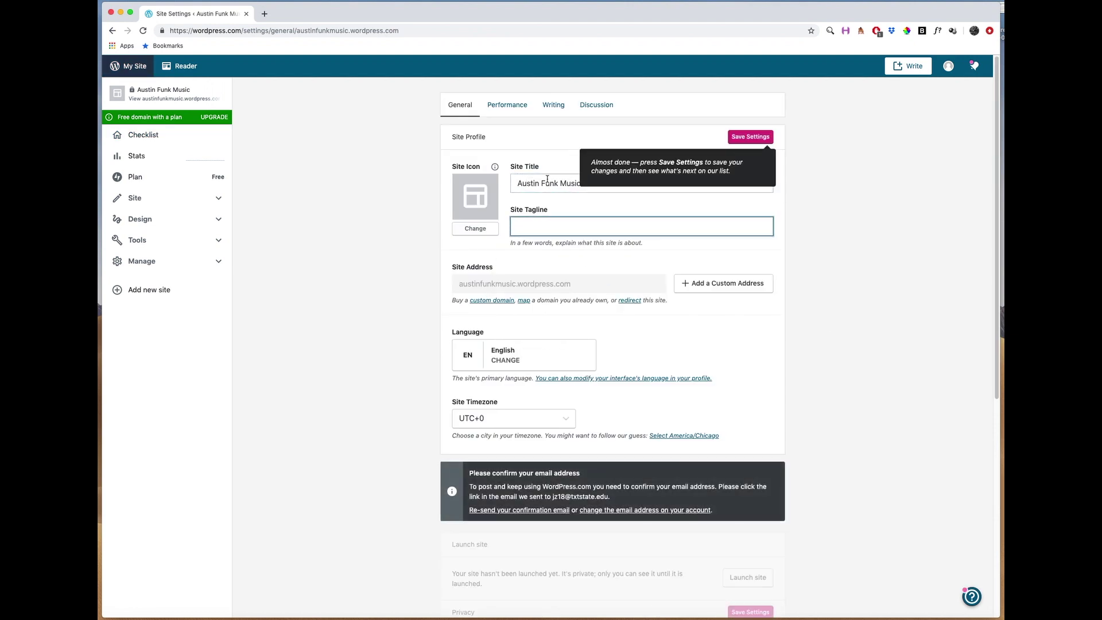
{"action": "type", "text": "The best in austin Funk Music! Reviews"}
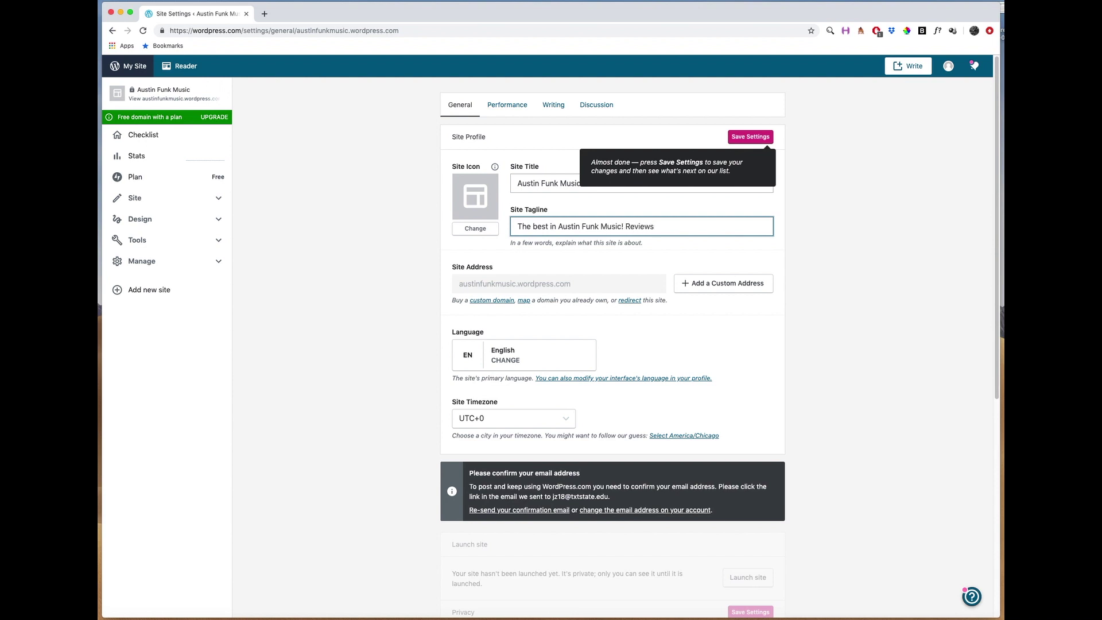
{"action": "type", "text": "nd concert footage"}
{"action": "left_click", "coordinate": [434, 229]}
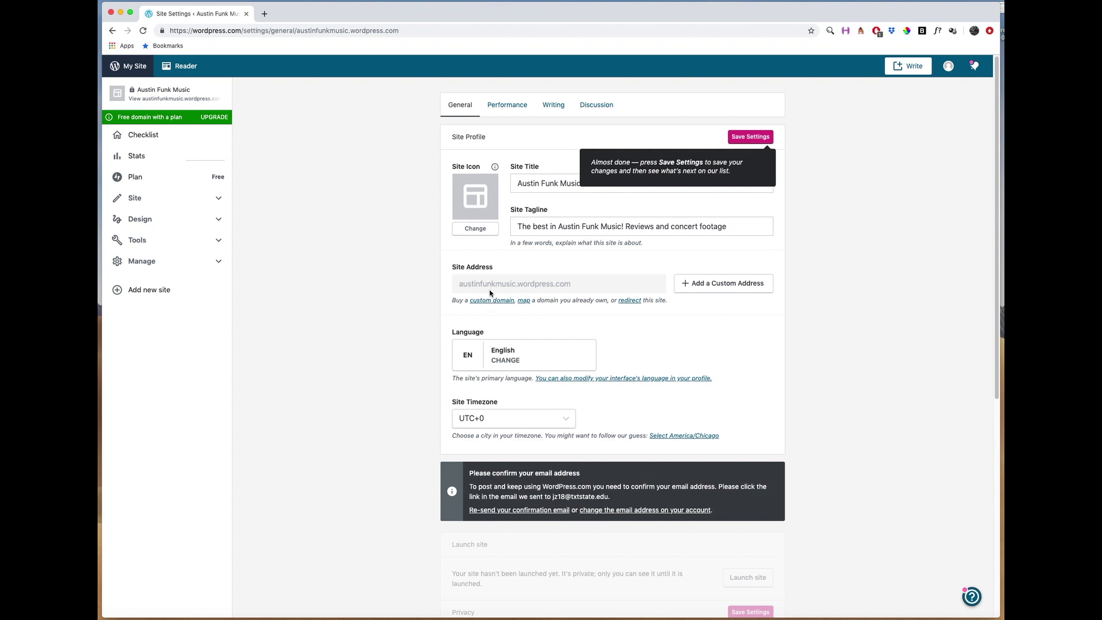
Change the Site Timezone from UTC+0 to the manual offset UTC+5
{"action": "scroll", "coordinate": [516, 290], "scroll_direction": "down", "scroll_amount": 1}
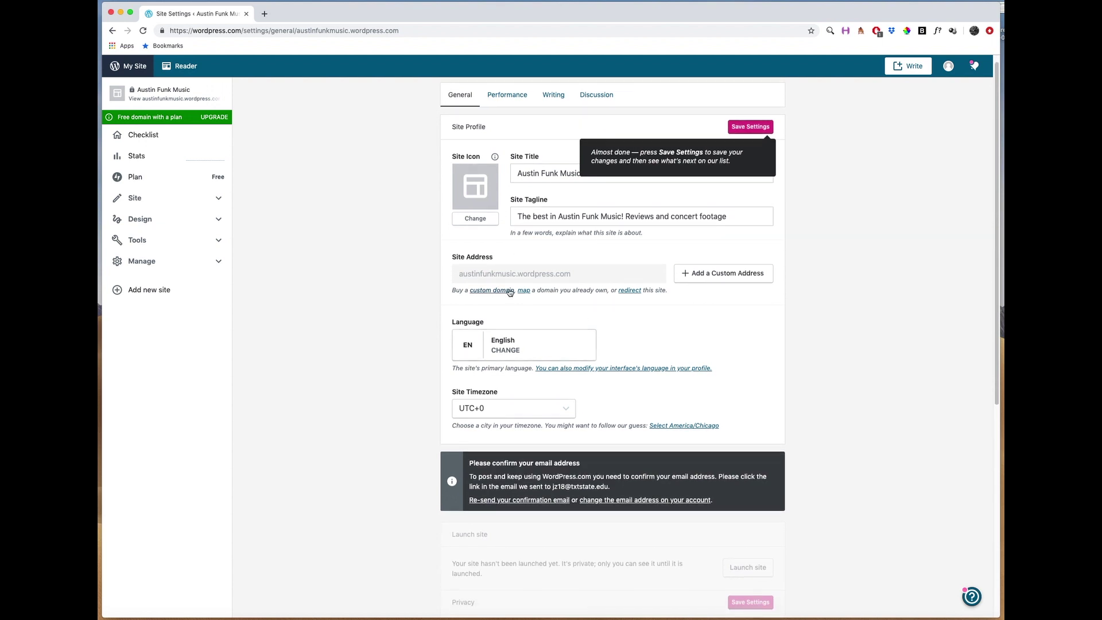
{"action": "left_click", "coordinate": [503, 414]}
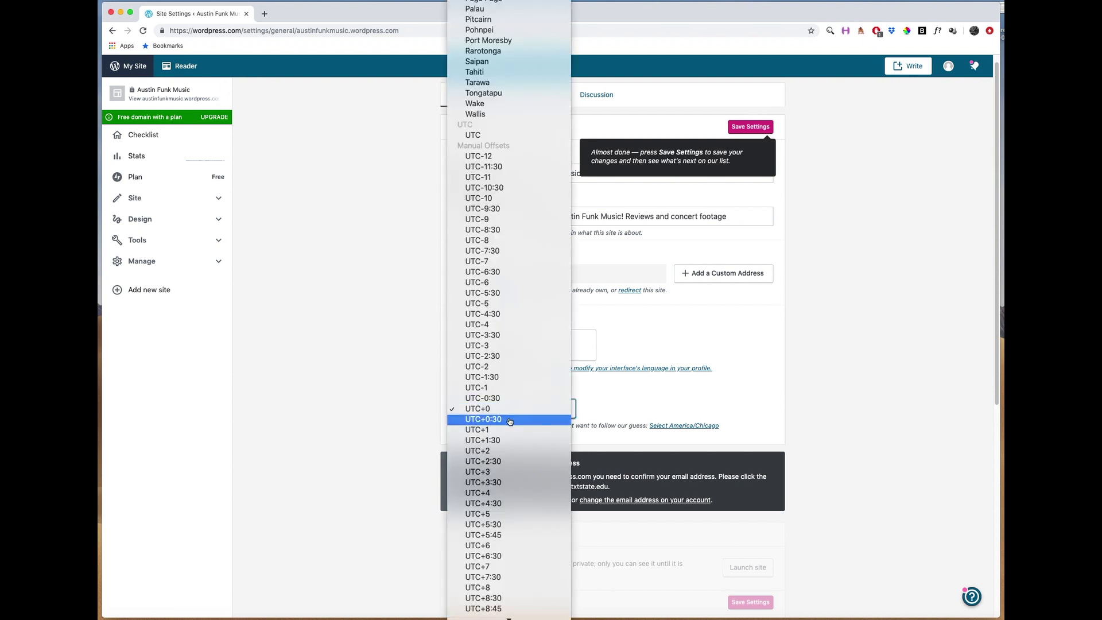
{"action": "scroll", "coordinate": [494, 430], "scroll_direction": "down", "scroll_amount": 1}
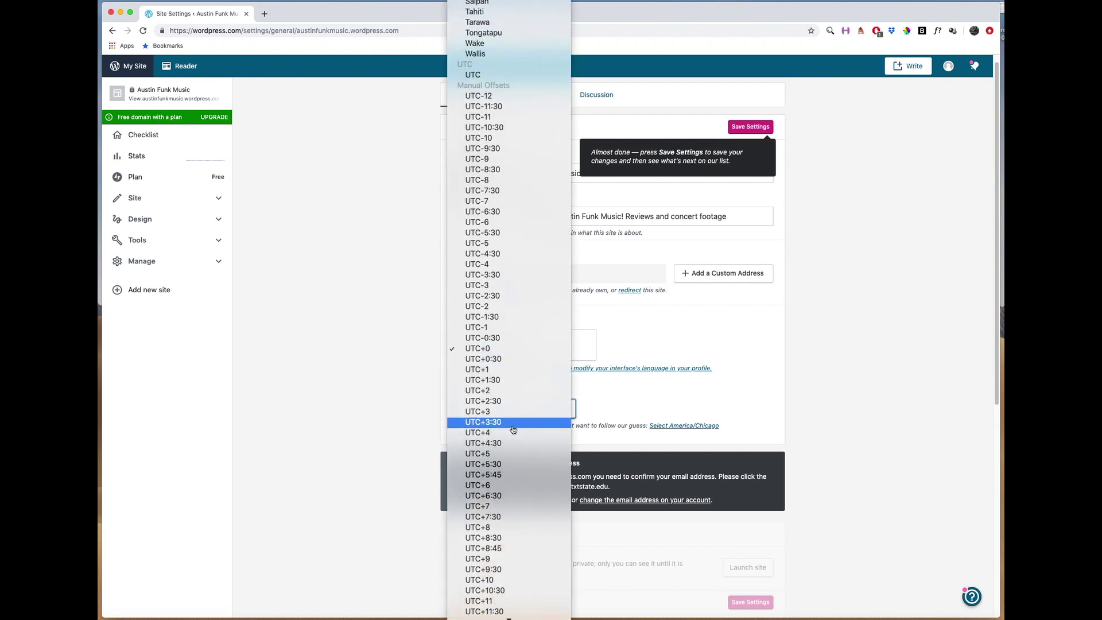
{"action": "left_click", "coordinate": [492, 454]}
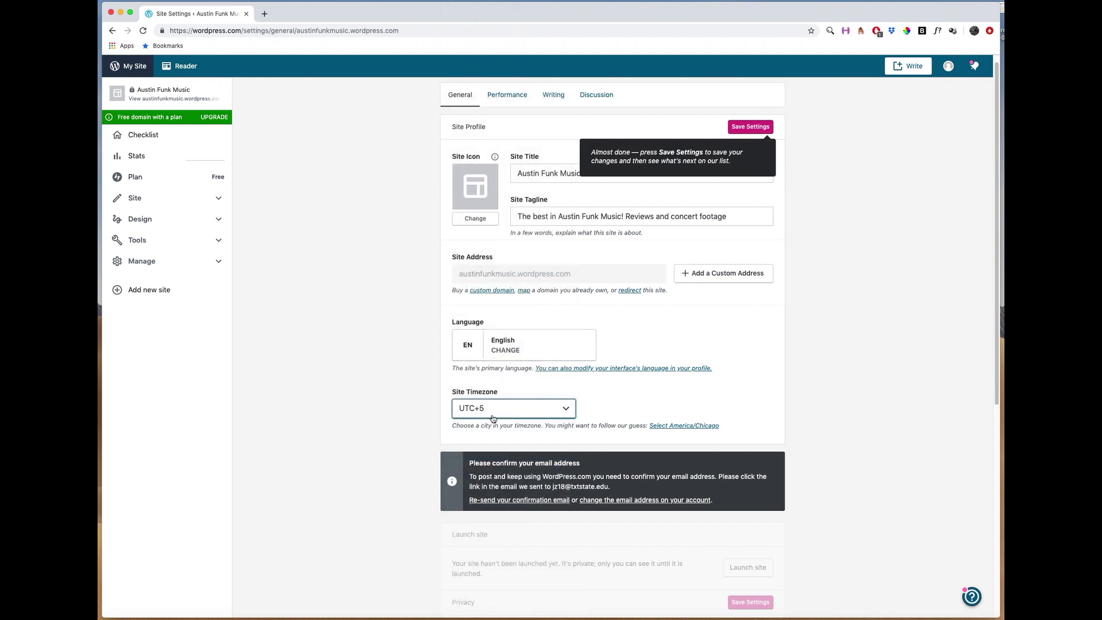
{"action": "scroll", "coordinate": [508, 402], "scroll_direction": "down", "scroll_amount": 2}
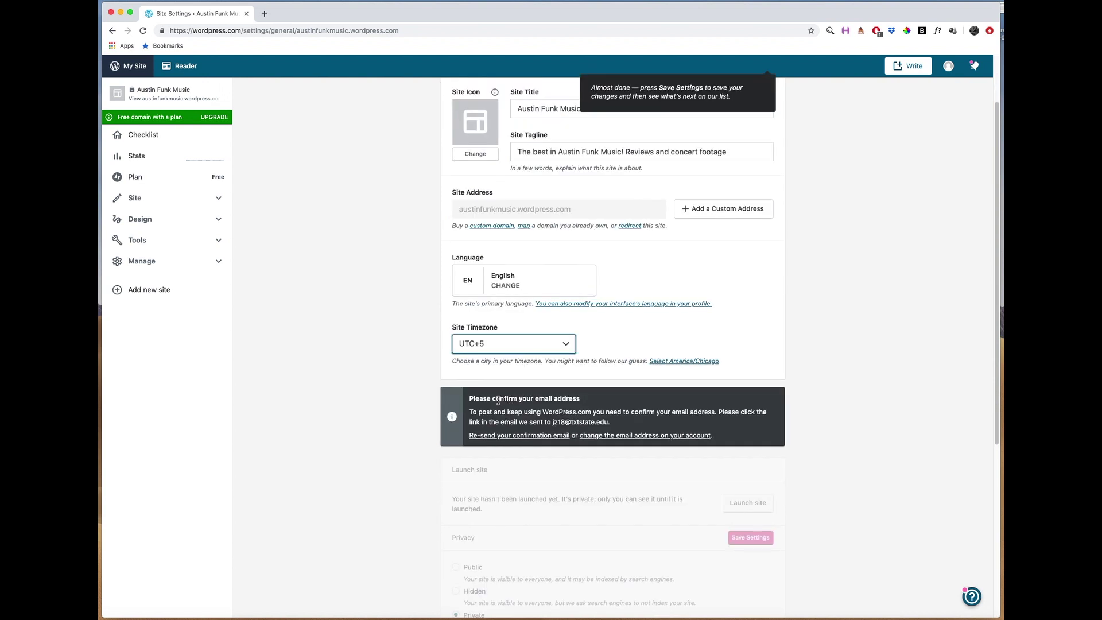
{"action": "left_click", "coordinate": [497, 399]}
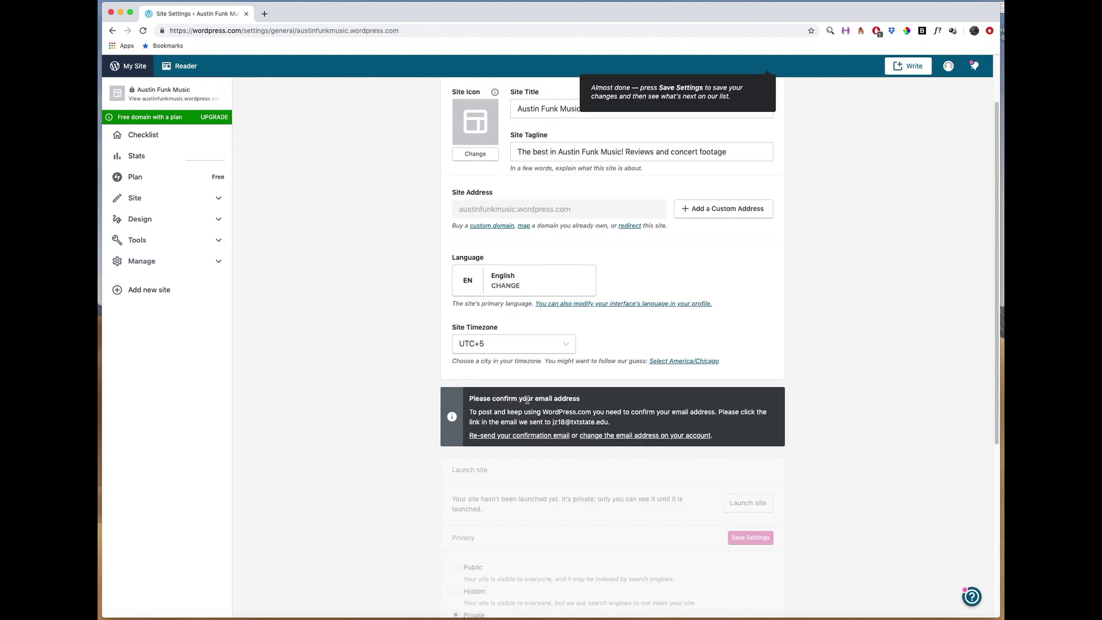
{"action": "scroll", "coordinate": [524, 399], "scroll_direction": "down", "scroll_amount": 2}
{"action": "scroll", "coordinate": [524, 400], "scroll_direction": "up", "scroll_amount": 4}
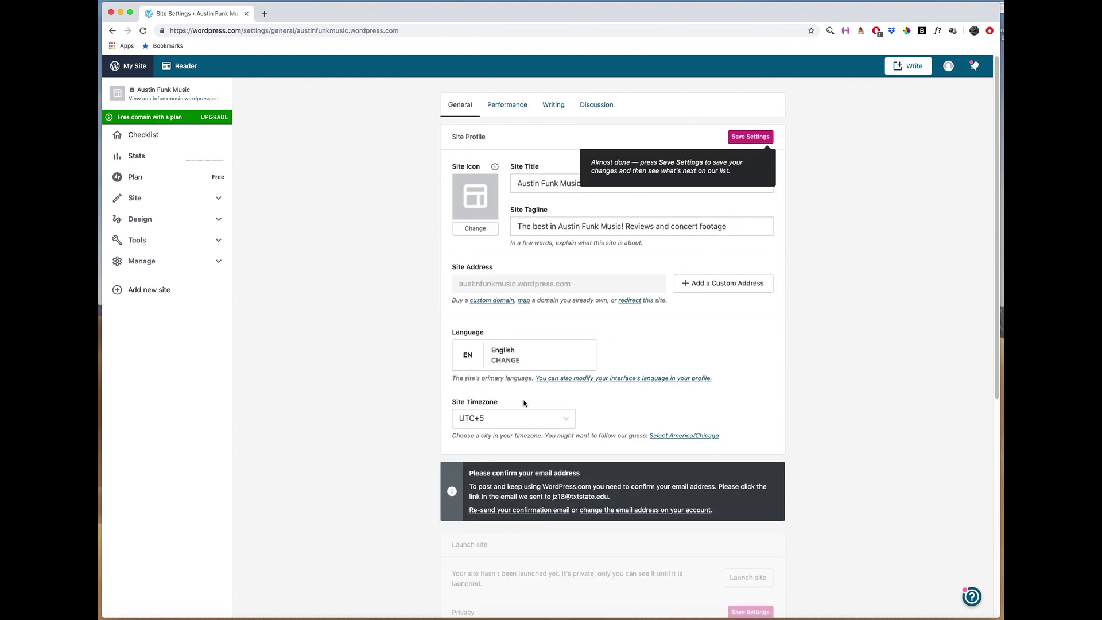
Save the tagline and timezone settings, then expand Launch your site on the checklist
{"action": "left_click", "coordinate": [748, 137]}
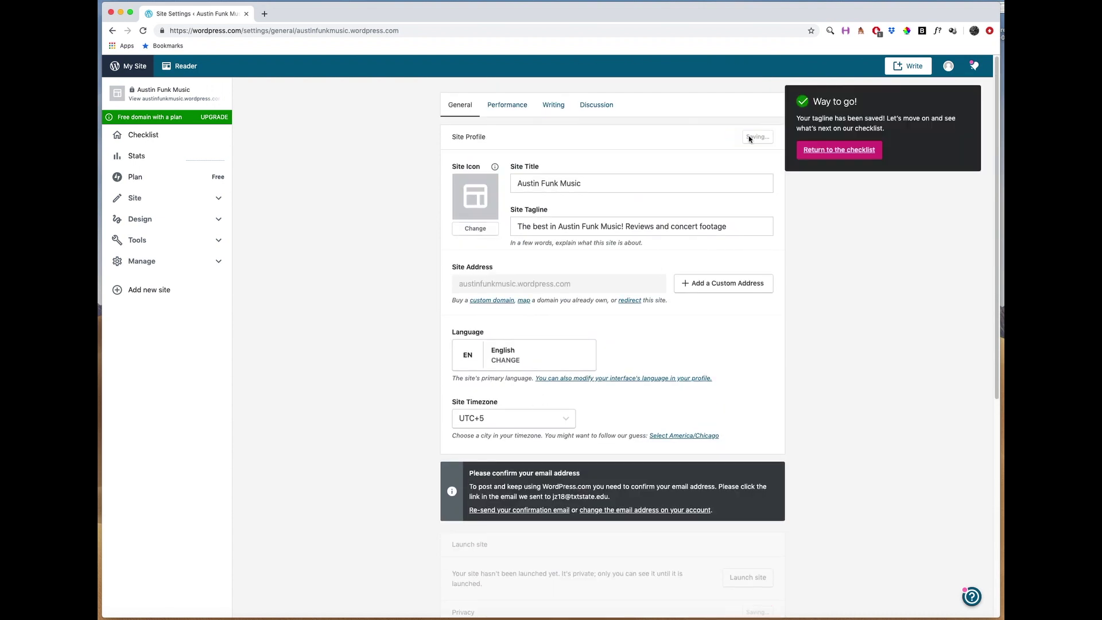
{"action": "left_click", "coordinate": [819, 151]}
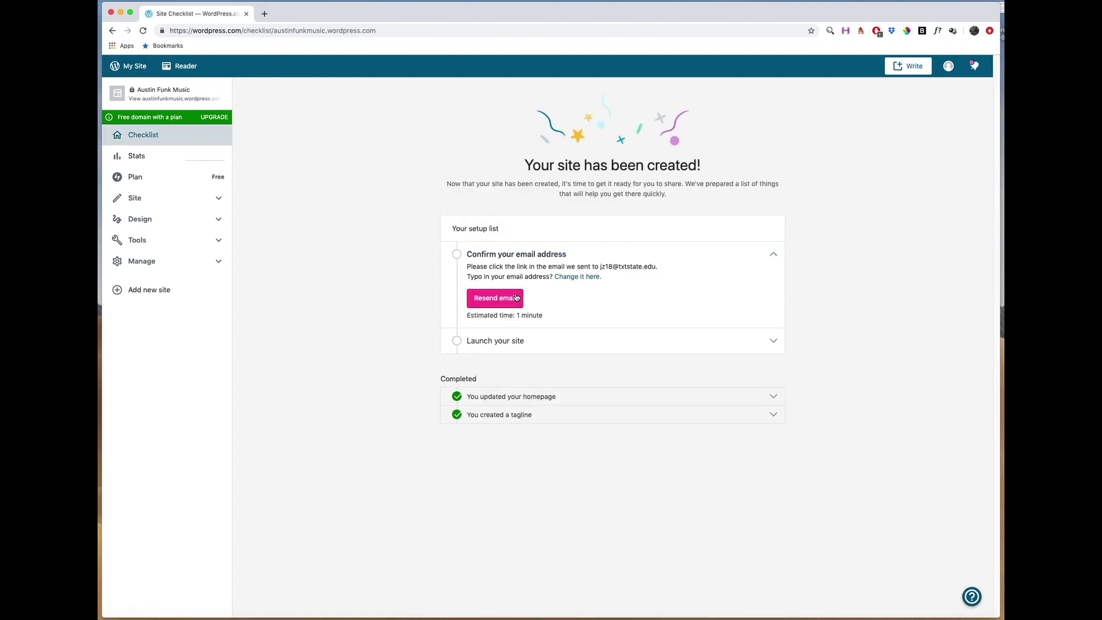
{"action": "left_click", "coordinate": [483, 339]}
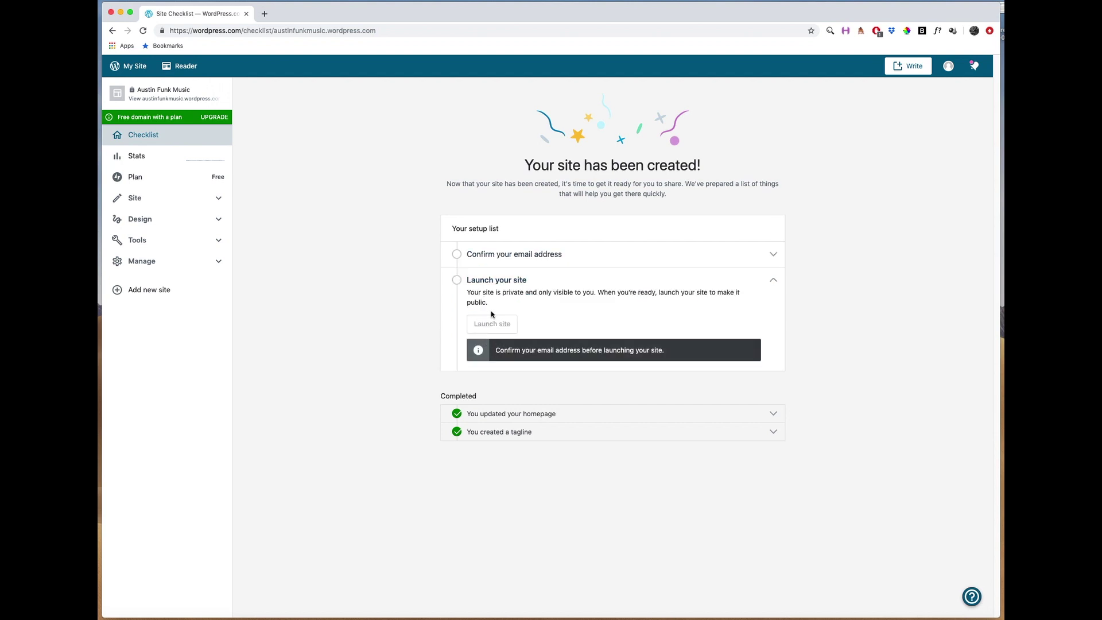